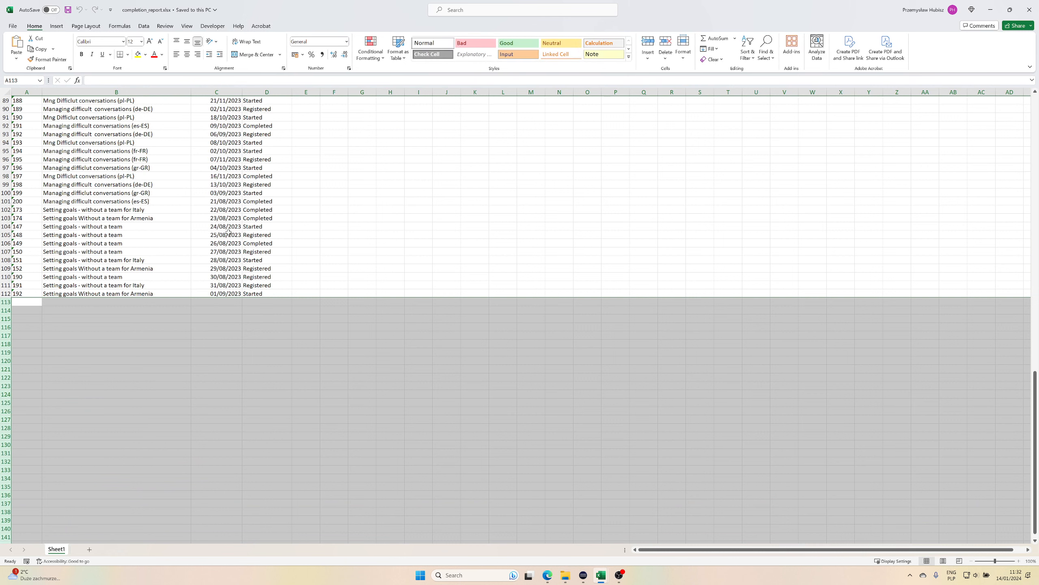
Copy the whole Course Name column from completion_report.xlsx and paste it as values into cell K2 of report - duplicates.xlsx.
click(221, 260)
click(151, 294)
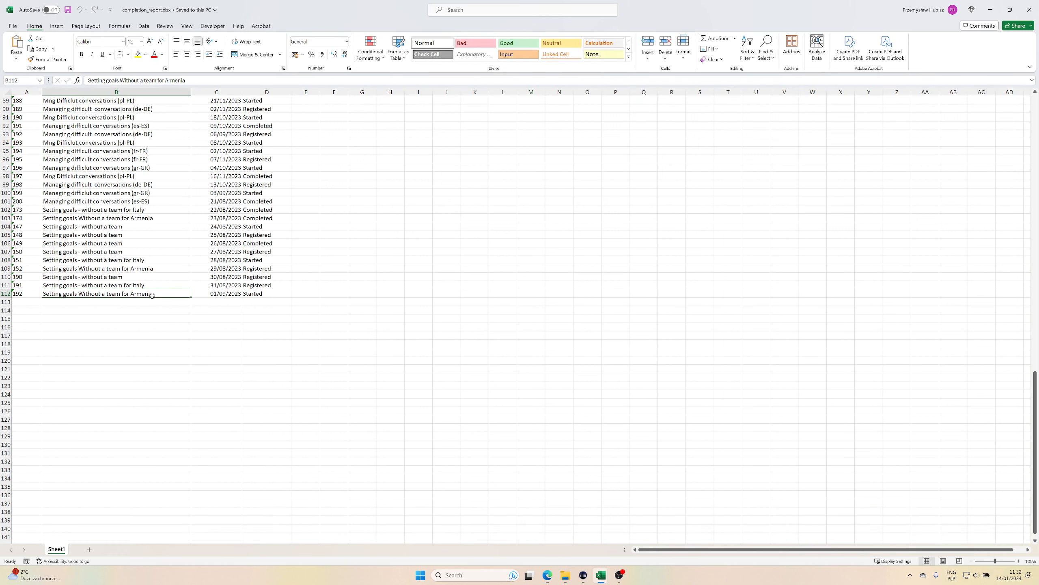
key(ctrl+shift+Up)
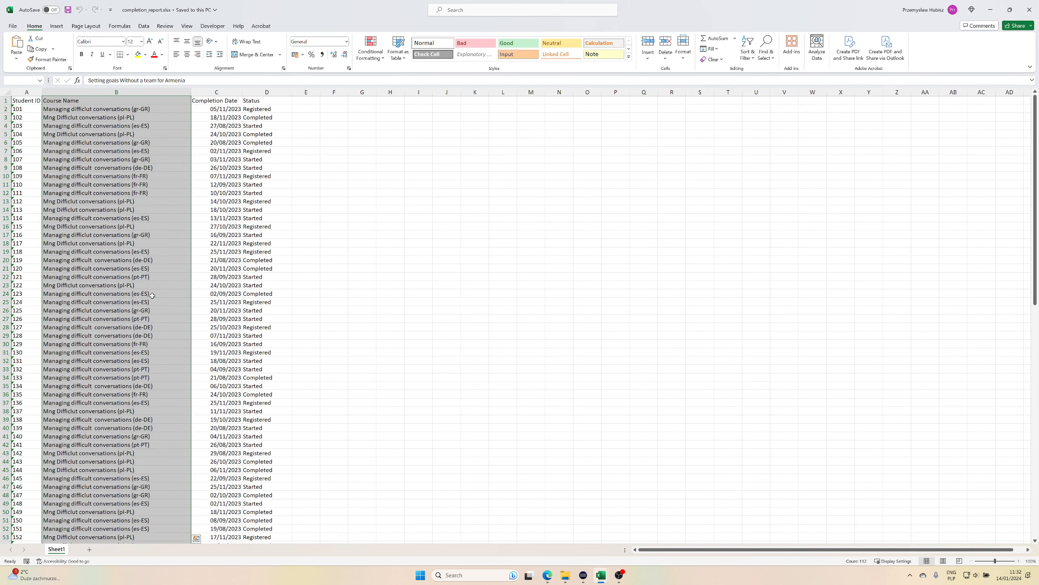
key(ctrl+c)
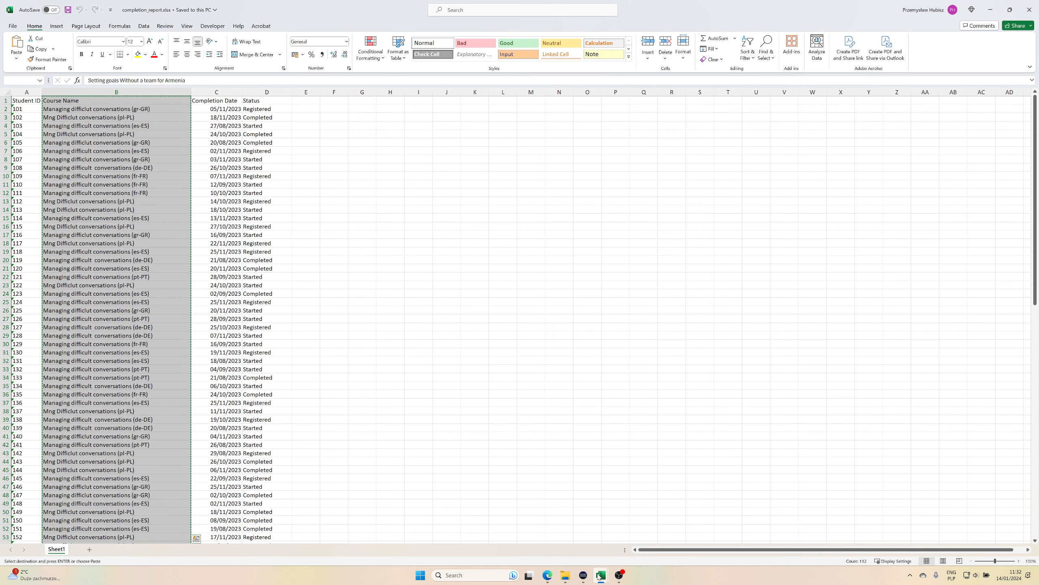
mouse_move(600, 575)
click(555, 528)
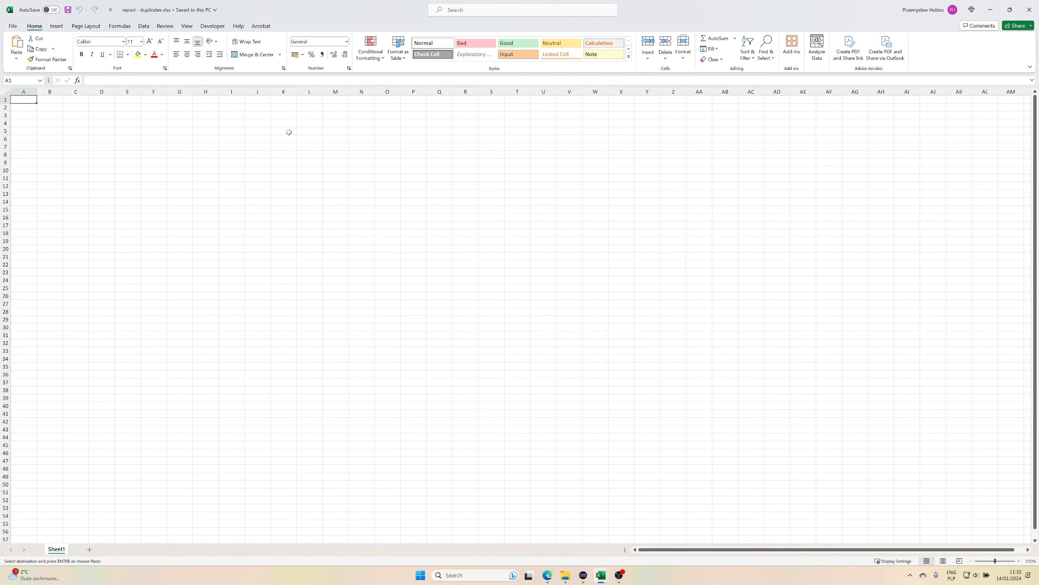
click(280, 106)
right_click(281, 108)
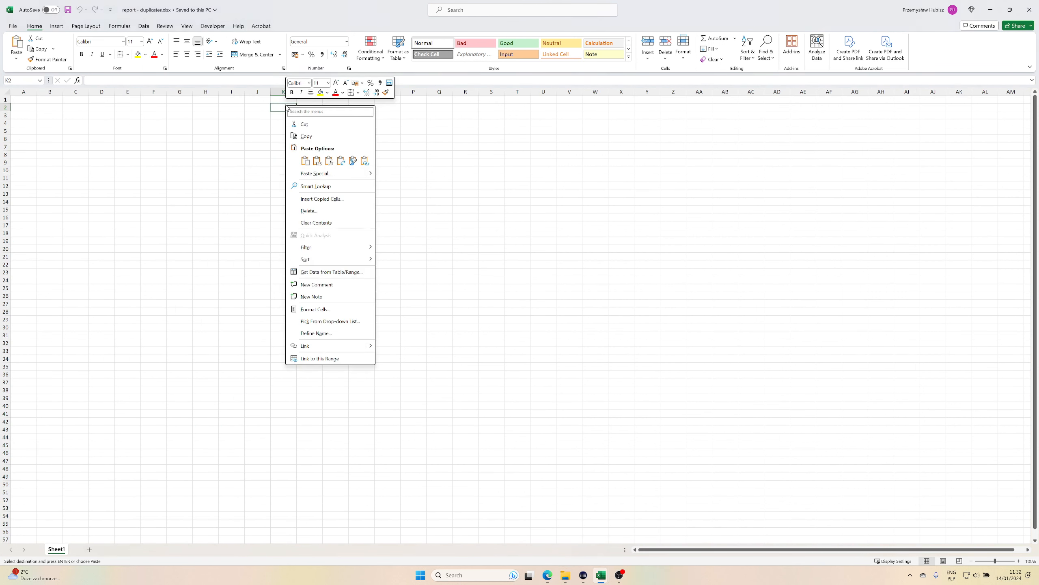
click(318, 159)
Remove duplicates from the pasted Course Name list and widen column K to fit the names.
click(144, 26)
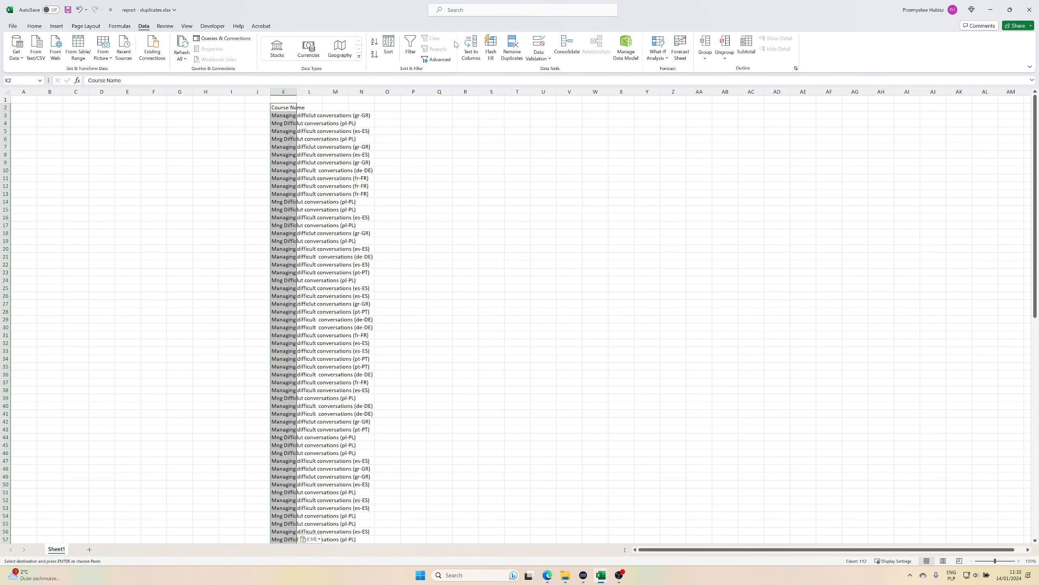
click(512, 49)
click(429, 203)
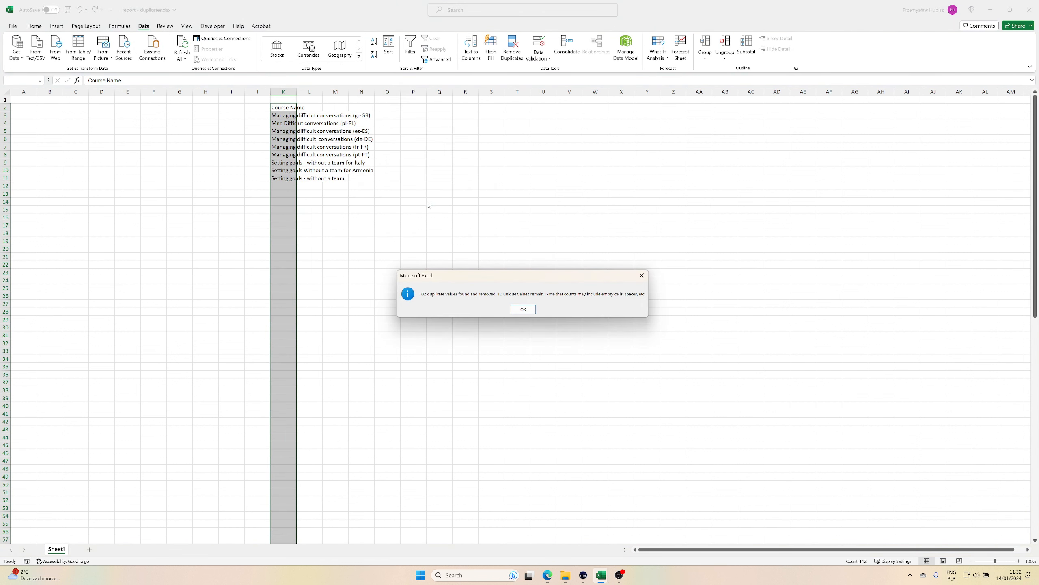
click(528, 311)
drag(297, 91, 383, 84)
click(332, 203)
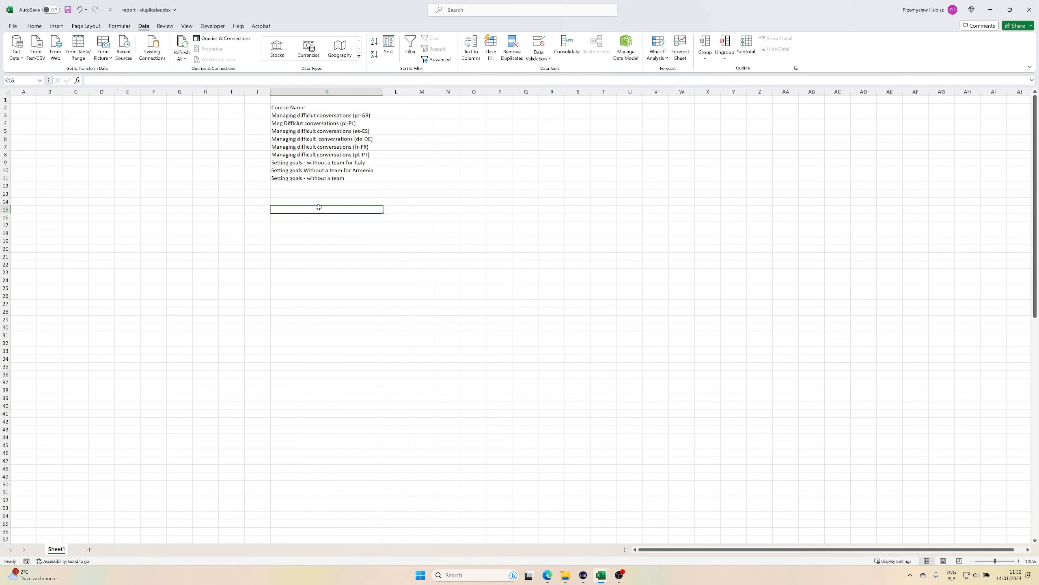
Compare the wording and spelling of the course name variants listed in K3:K11.
click(314, 114)
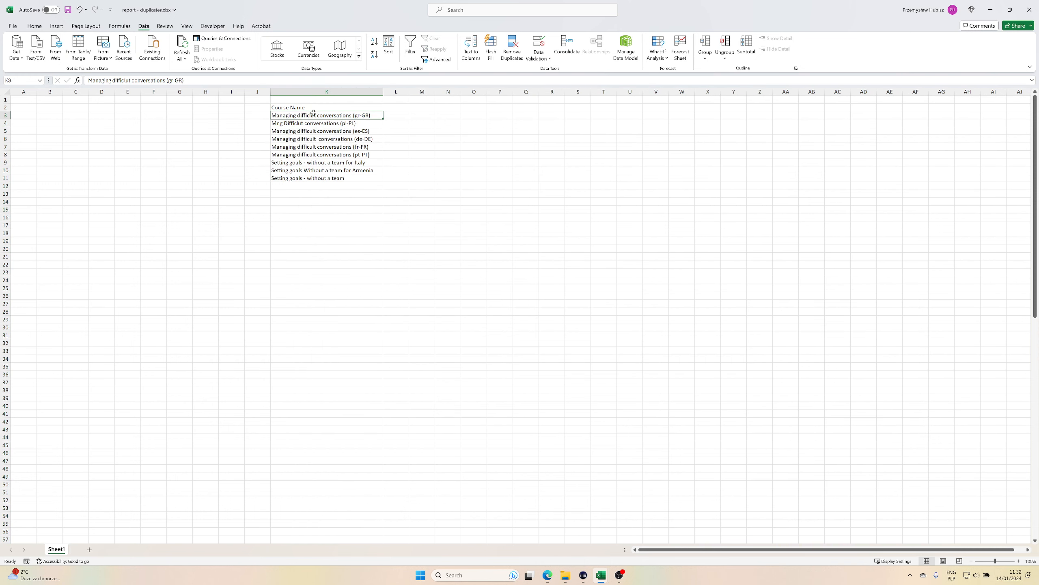
click(327, 137)
click(320, 160)
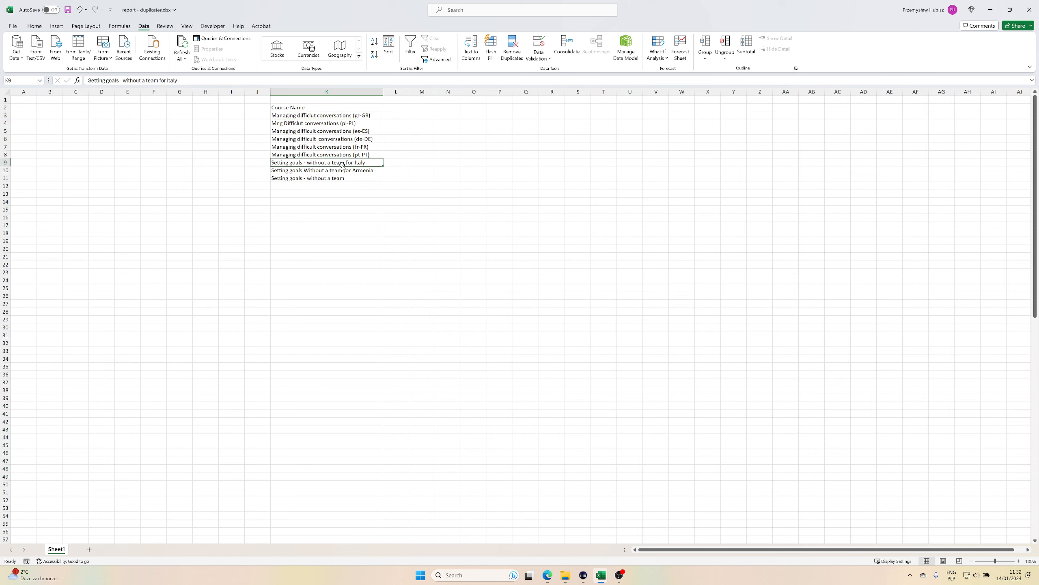
drag(321, 116, 328, 154)
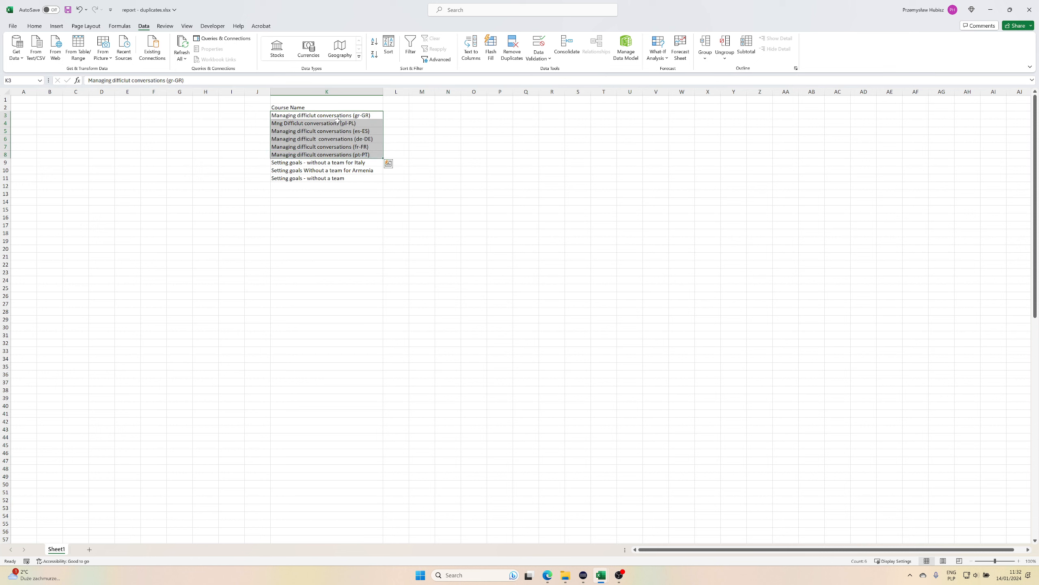
click(303, 117)
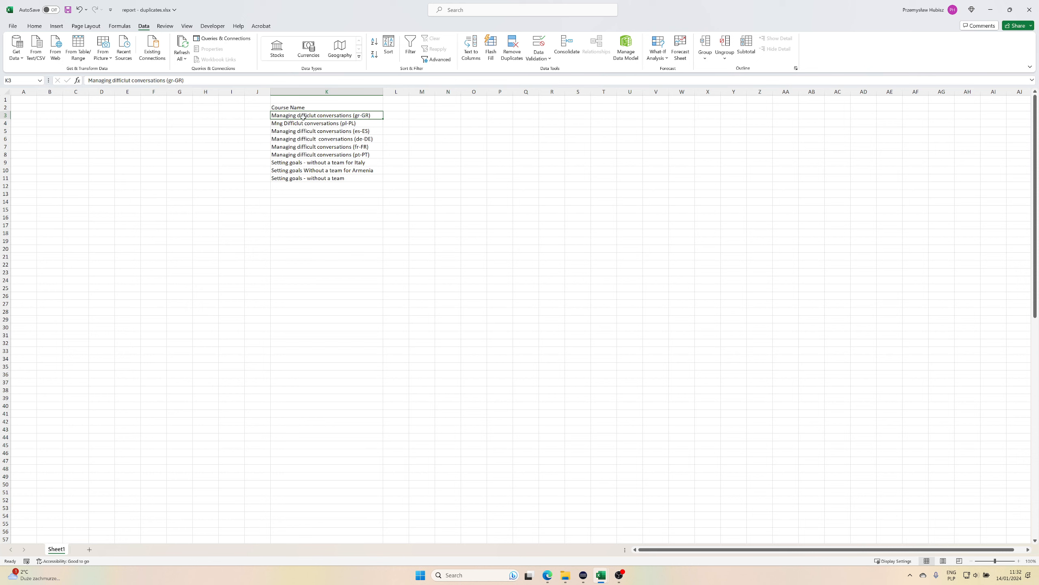
click(282, 123)
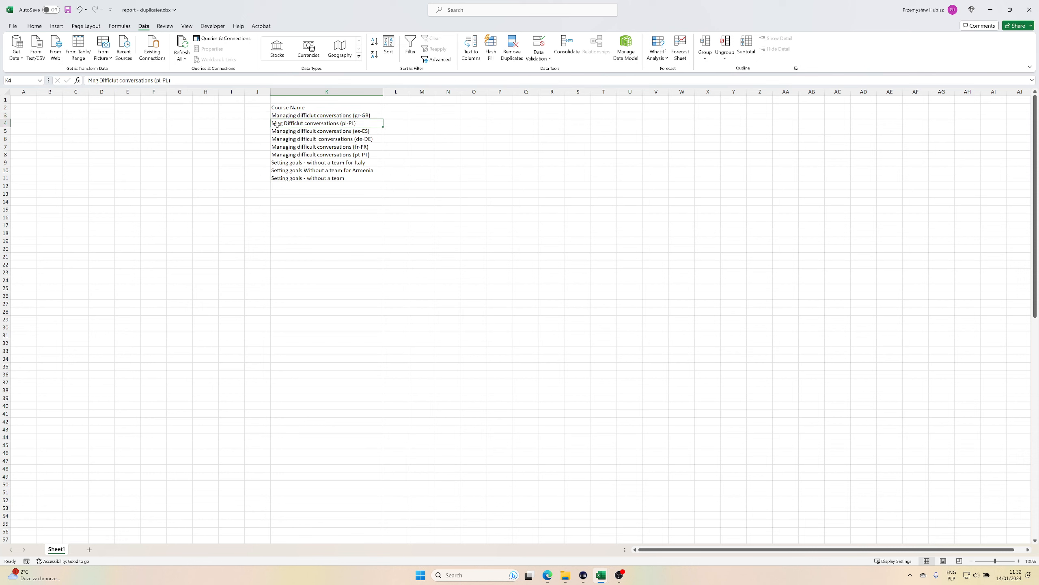
double_click(317, 139)
key(Return)
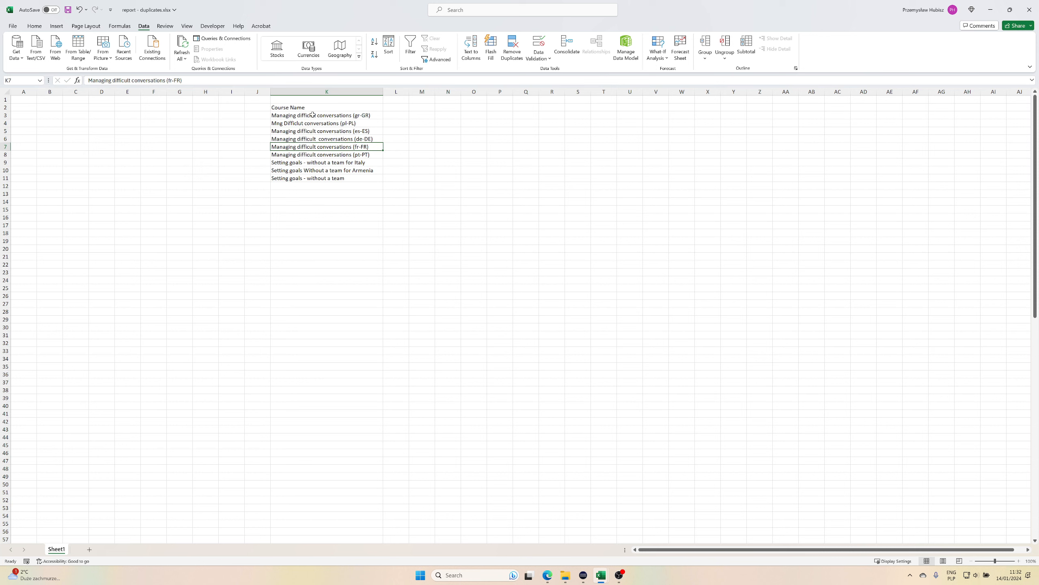
drag(312, 115, 314, 155)
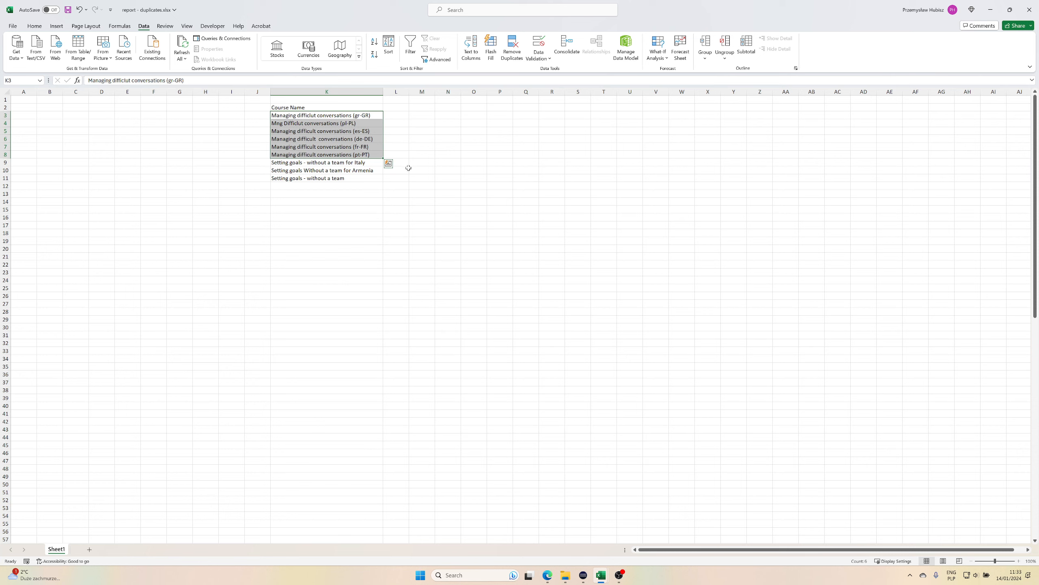
Clear the course name list from cells K1:K14.
click(342, 209)
drag(292, 101, 305, 202)
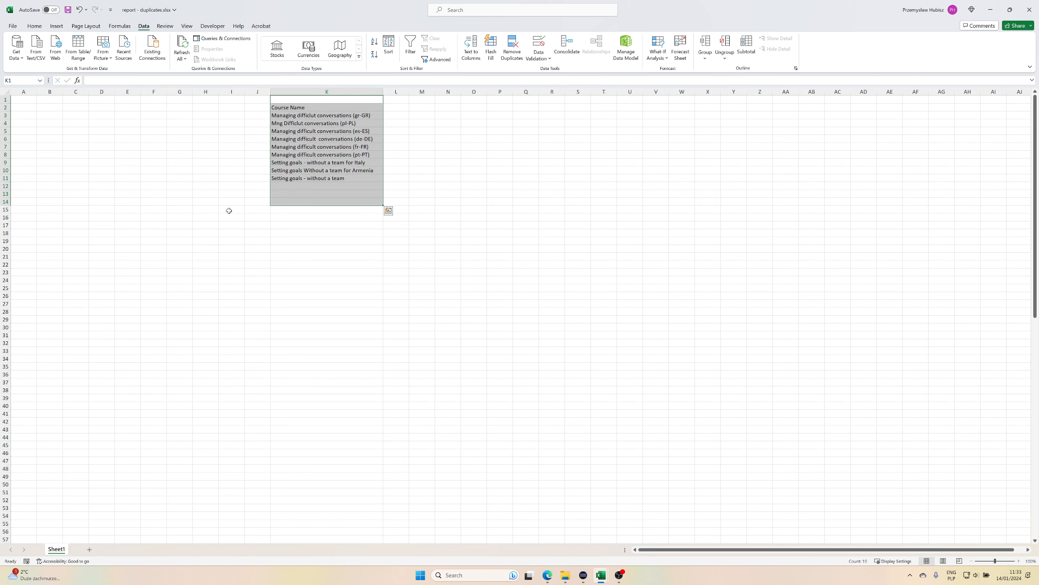
key(Delete)
click(231, 233)
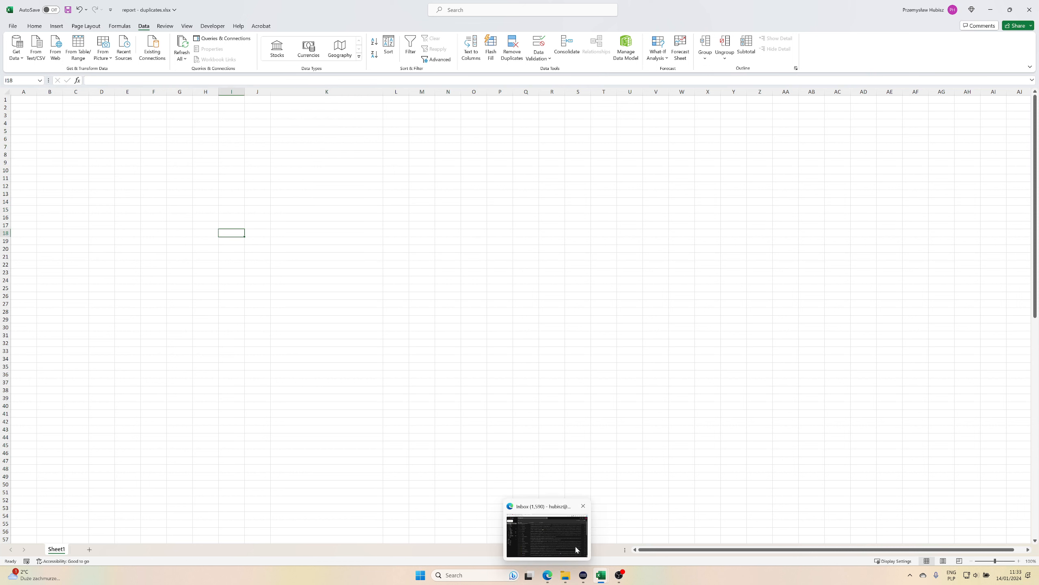
Switch to File Explorer, examine the contents of the Work with duplicates folder, and return to the empty workbook.
click(565, 575)
click(368, 323)
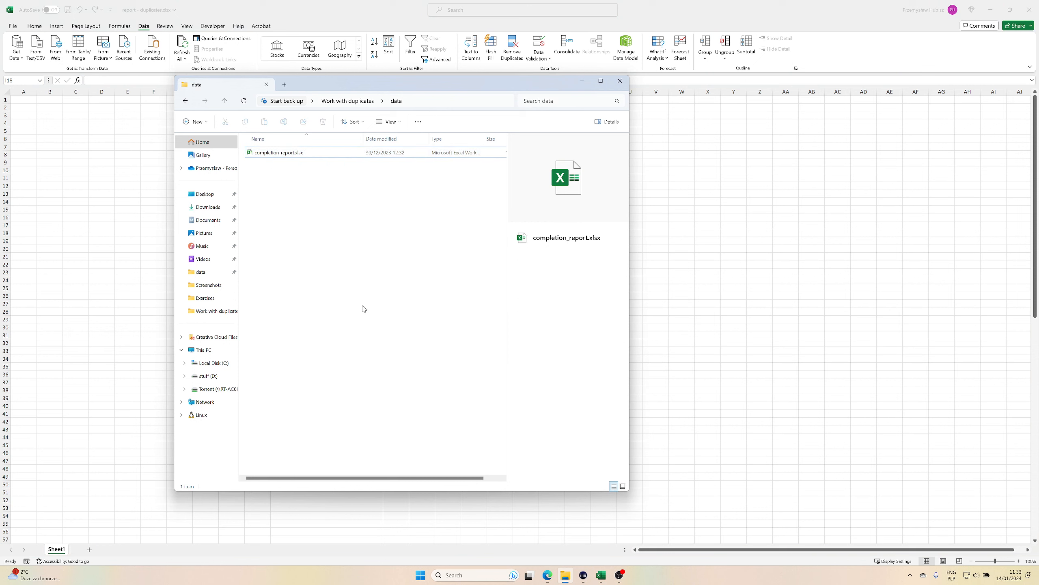
click(351, 103)
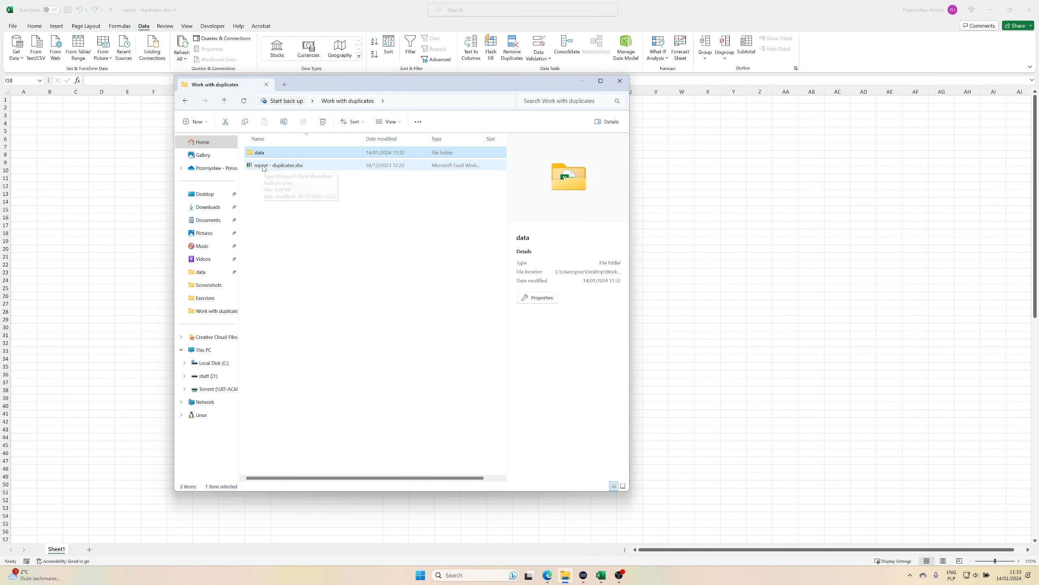
click(112, 212)
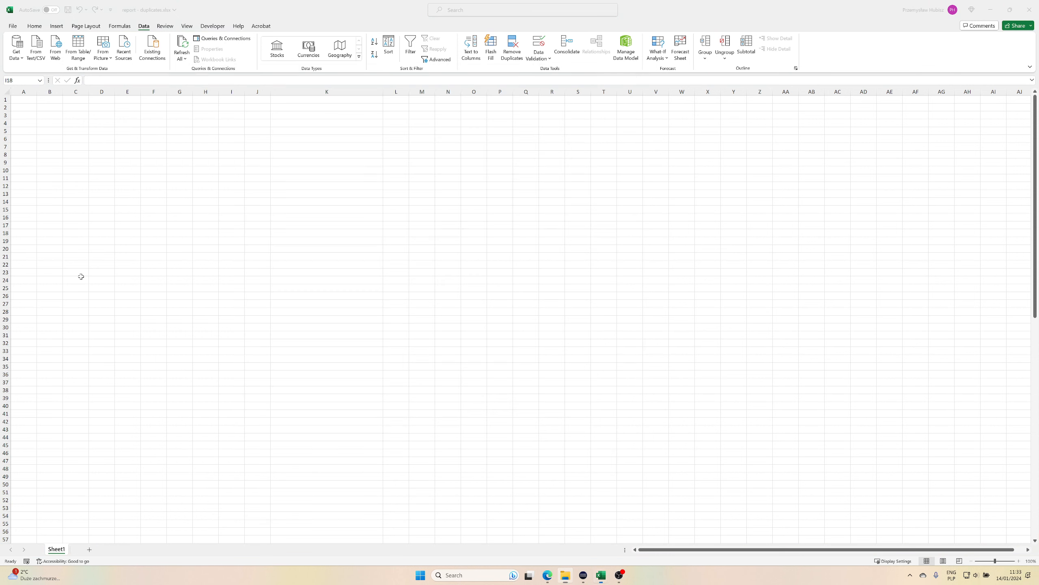
click(111, 212)
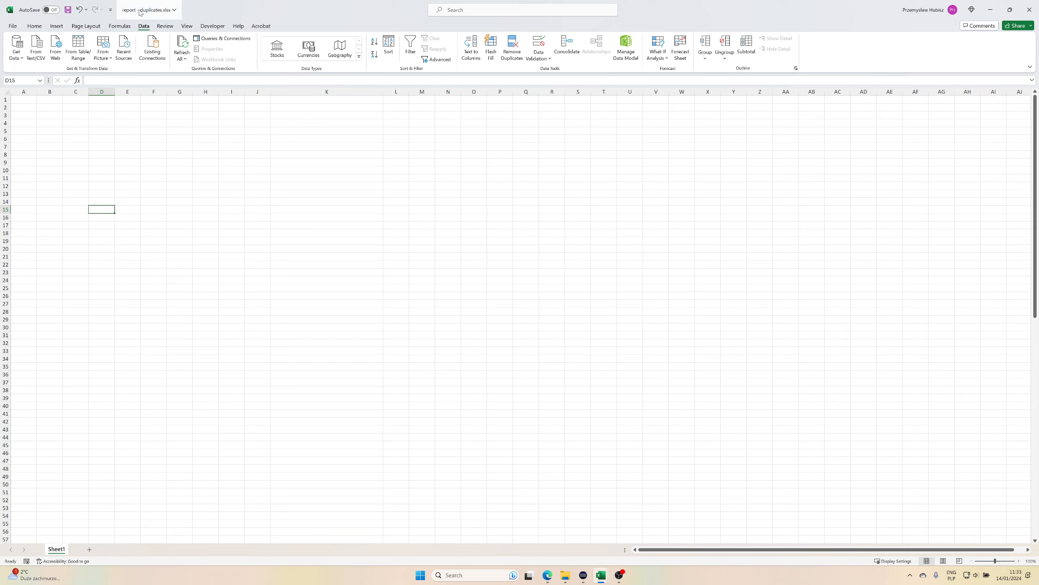
Rename the worksheet Sheet1 as report.
double_click(60, 550)
text(report)
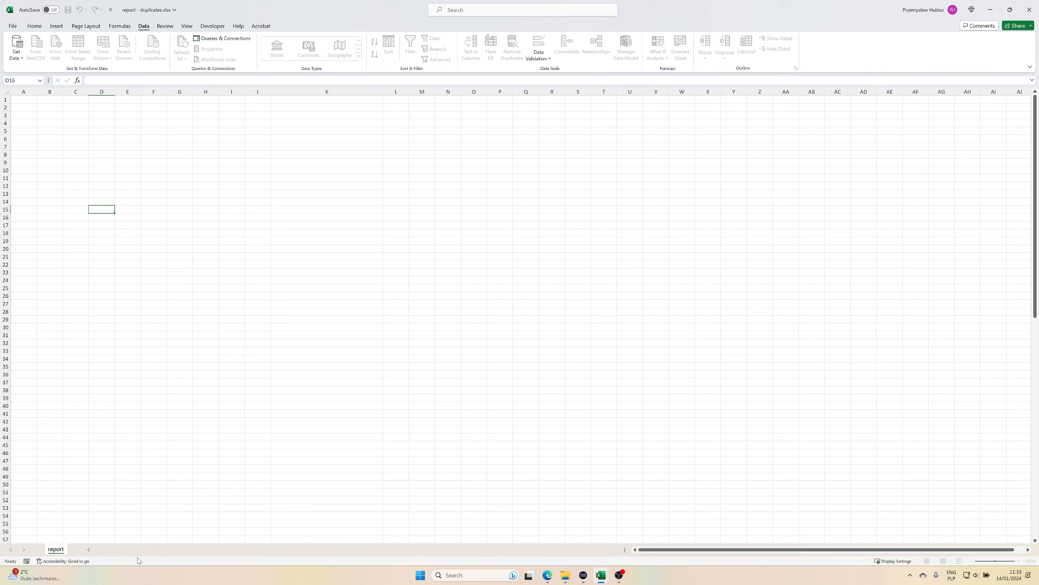
key(Return)
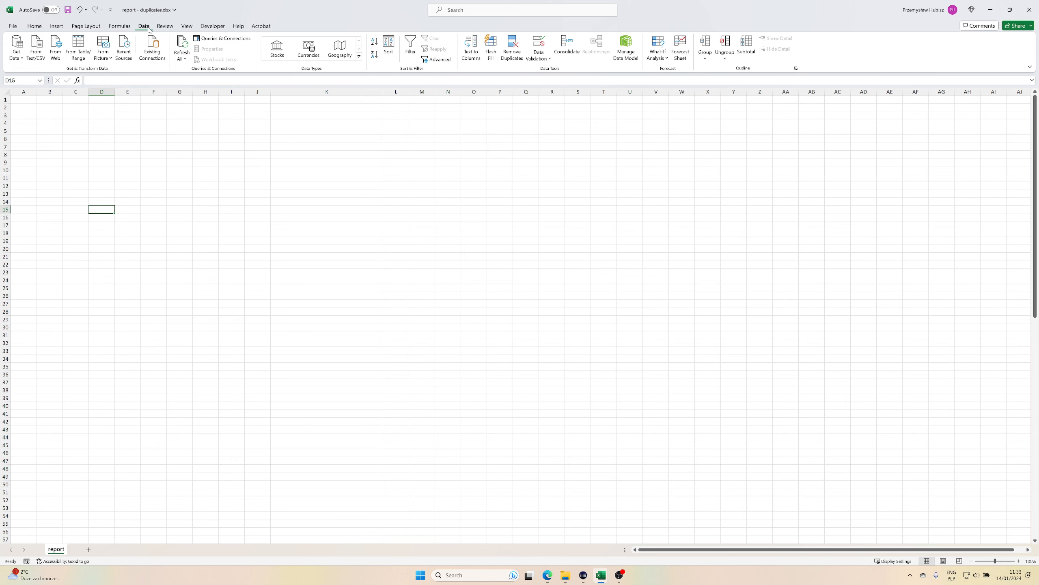
Import Sheet1 of completion_report.xlsx from the Desktop's Work with duplicates\data folder and open it in Power Query Editor for transformation.
click(19, 61)
mouse_move(58, 76)
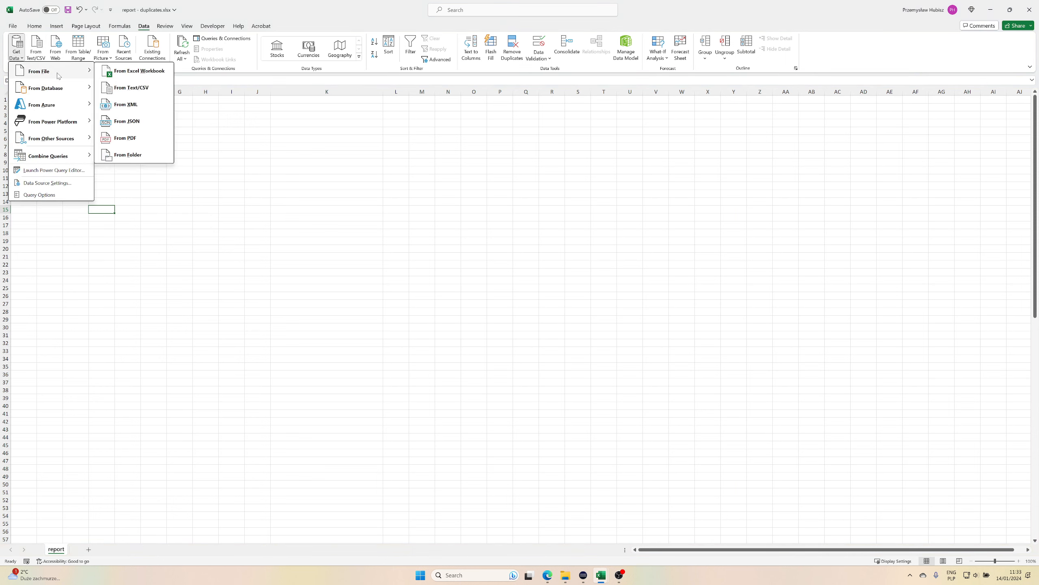
click(124, 75)
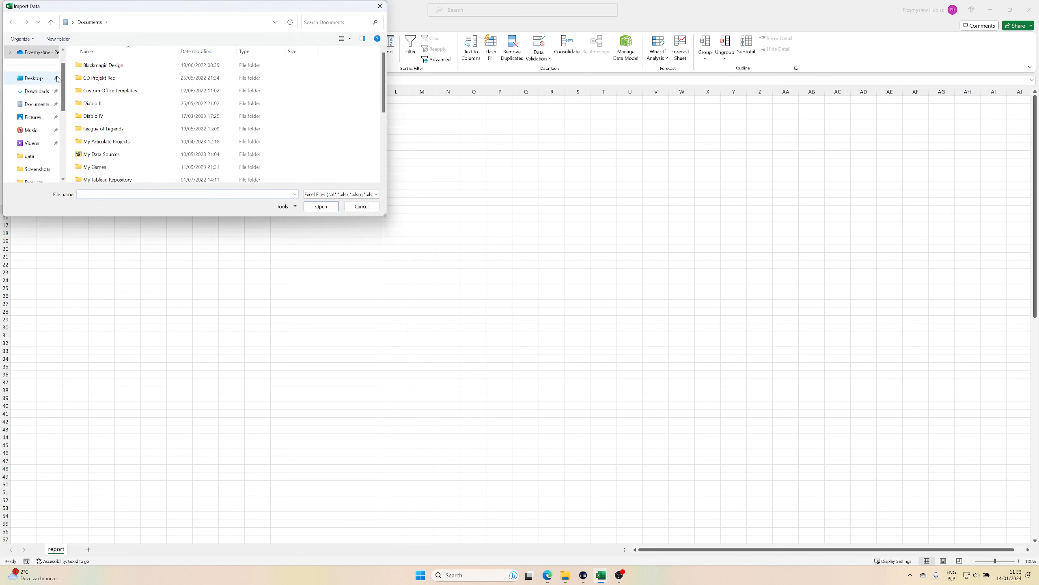
click(31, 83)
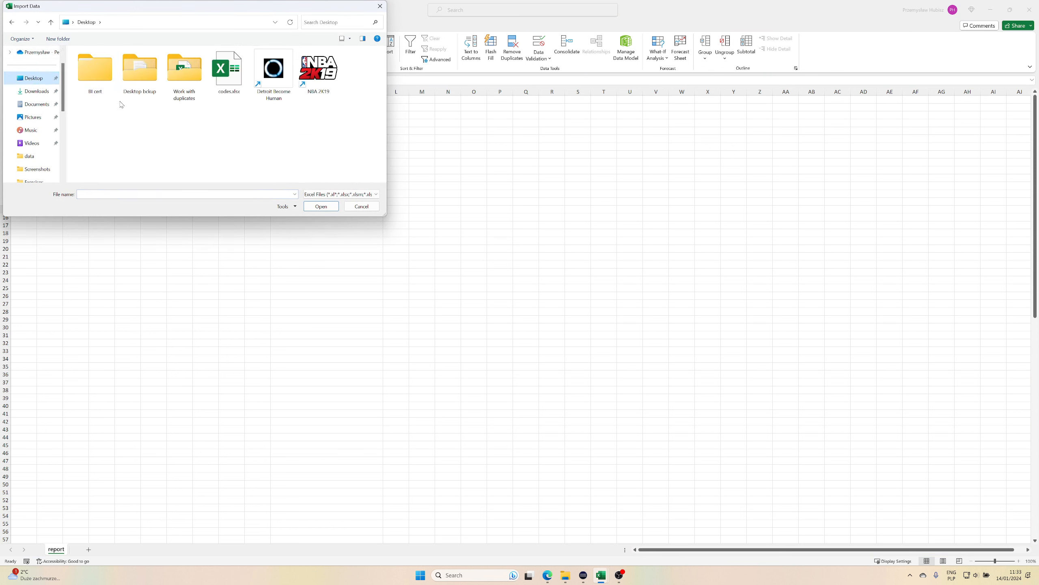
double_click(184, 74)
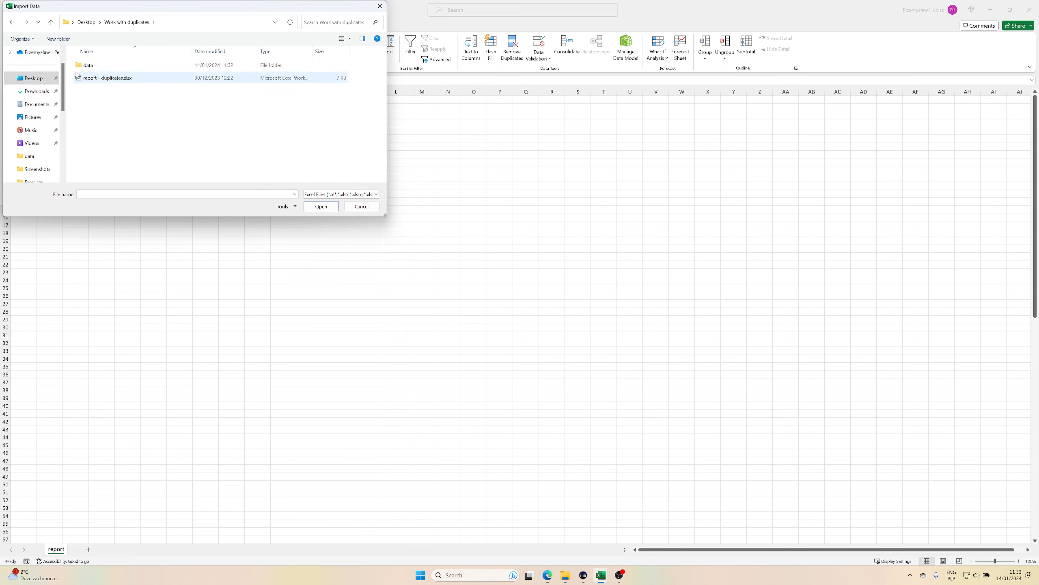
double_click(100, 69)
click(98, 69)
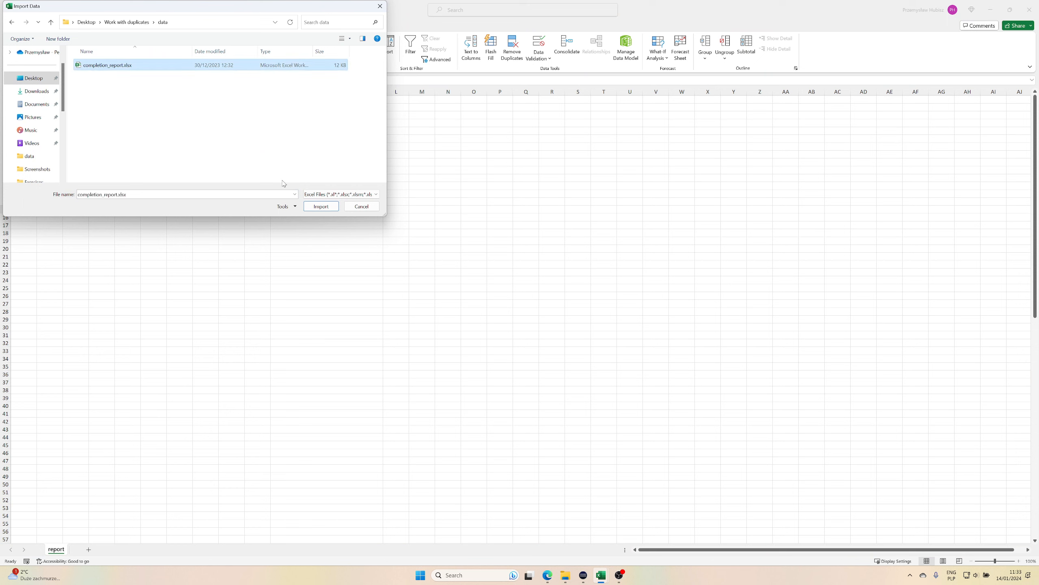
click(321, 205)
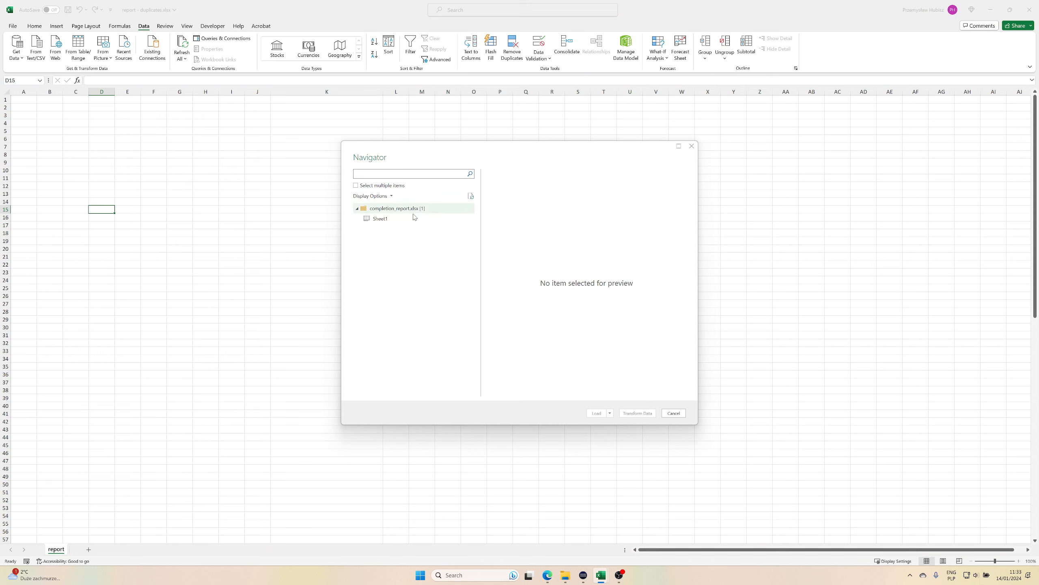
click(379, 220)
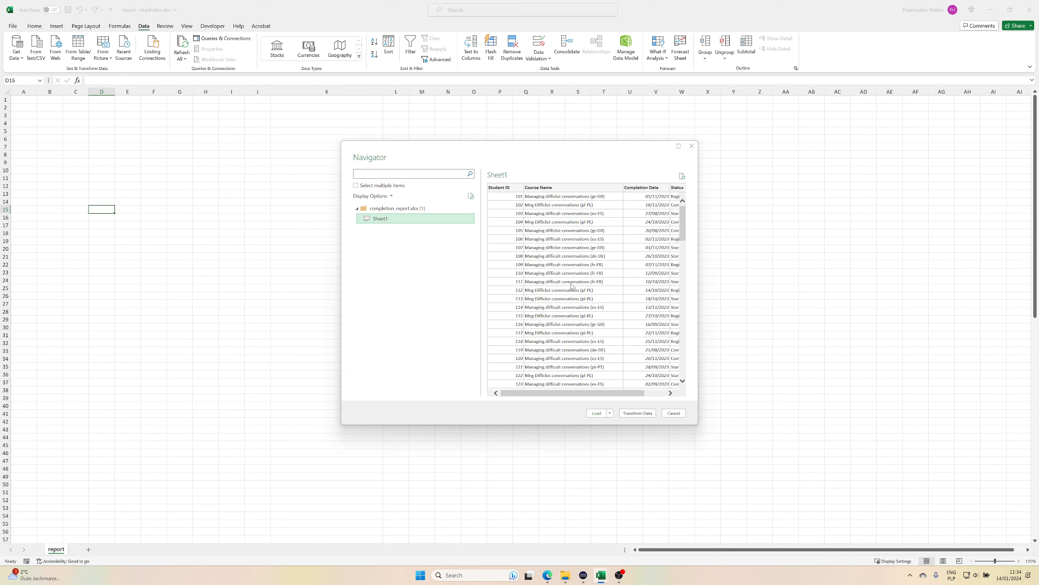
click(648, 416)
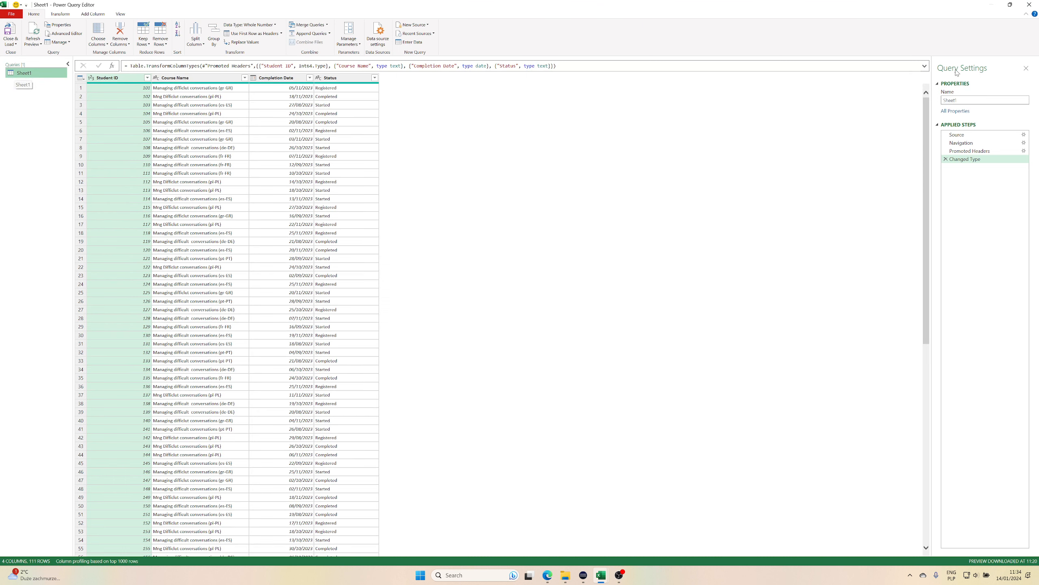
Rename the imported query as Lms_raw.
double_click(962, 101)
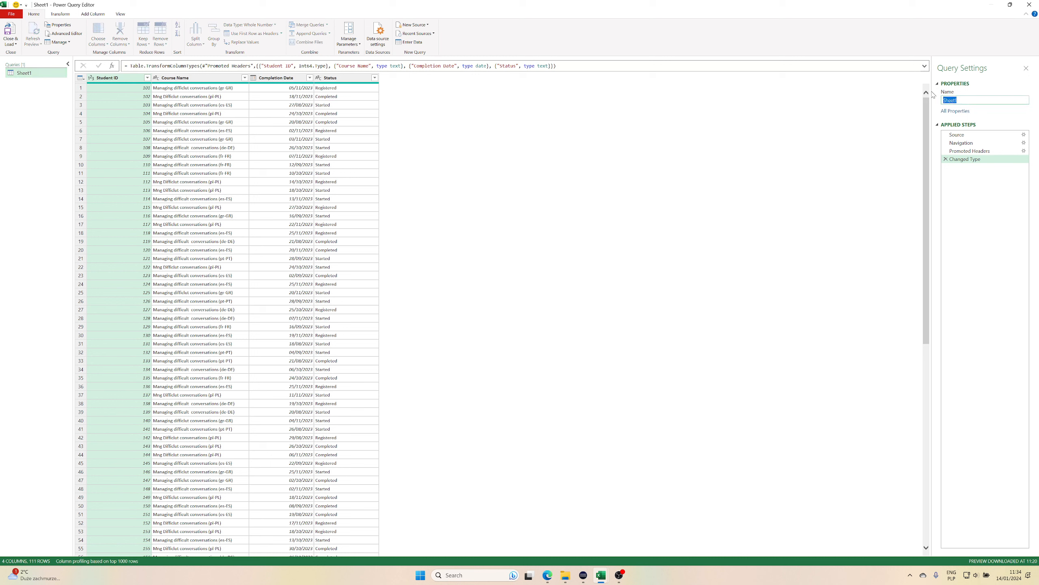
text(Lms_raw)
key(Return)
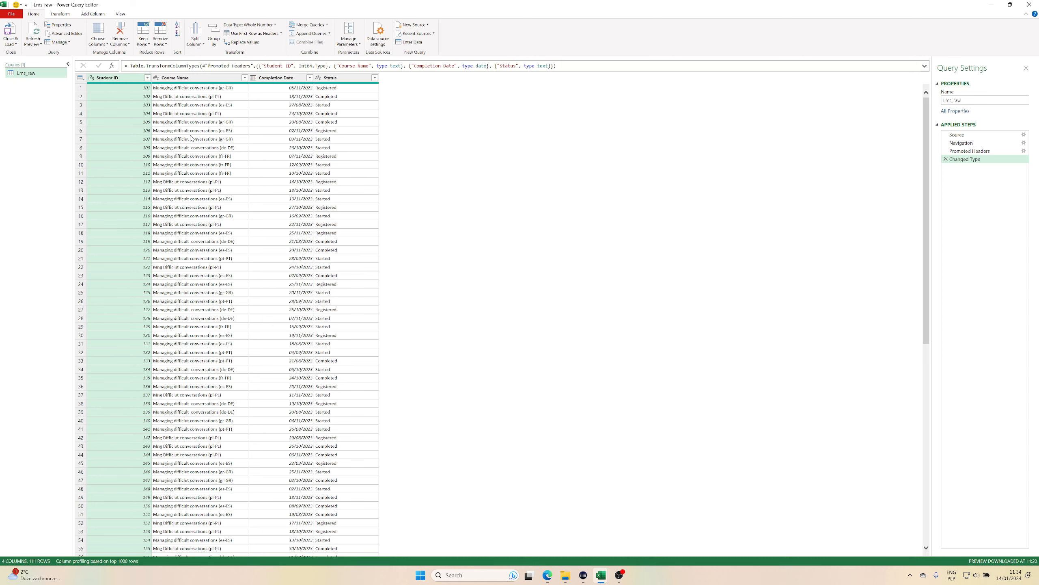
scroll(228, 202, down, 15)
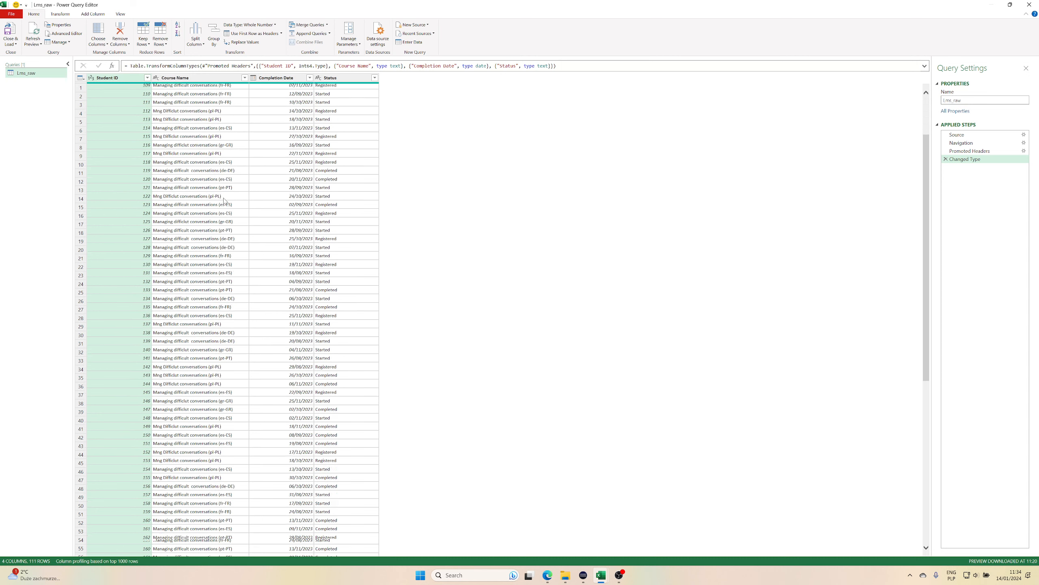
scroll(228, 203, down, 1)
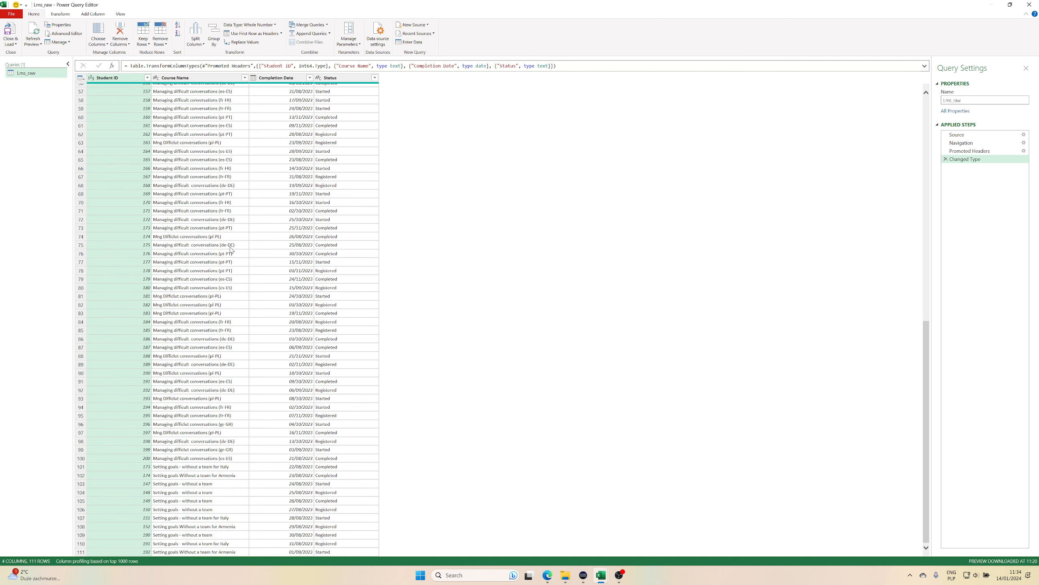
Trim leading and trailing spaces from the Course Name column of Lms_raw and check the Setting goals rows at the end.
click(223, 485)
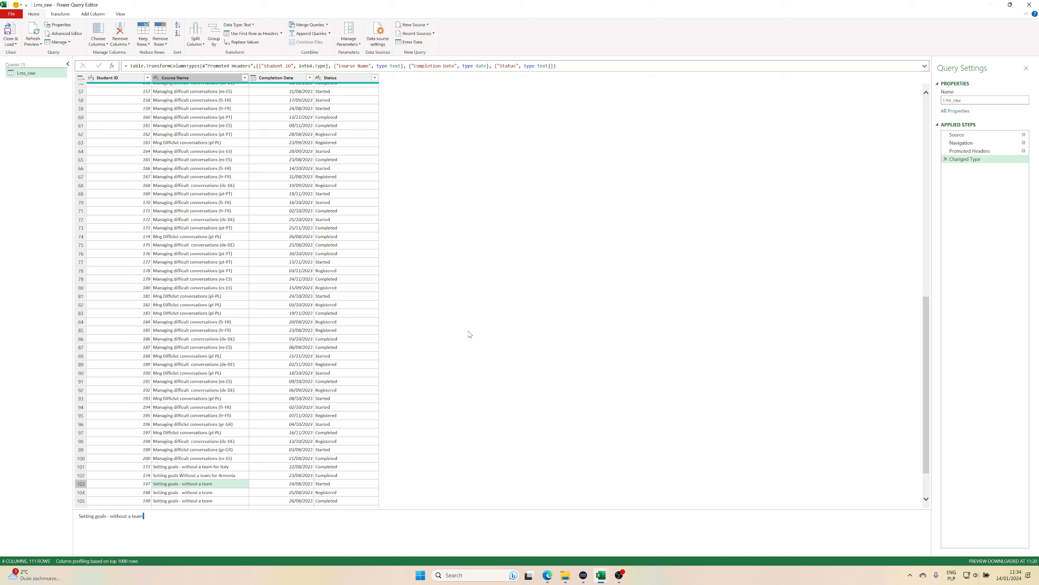
click(187, 78)
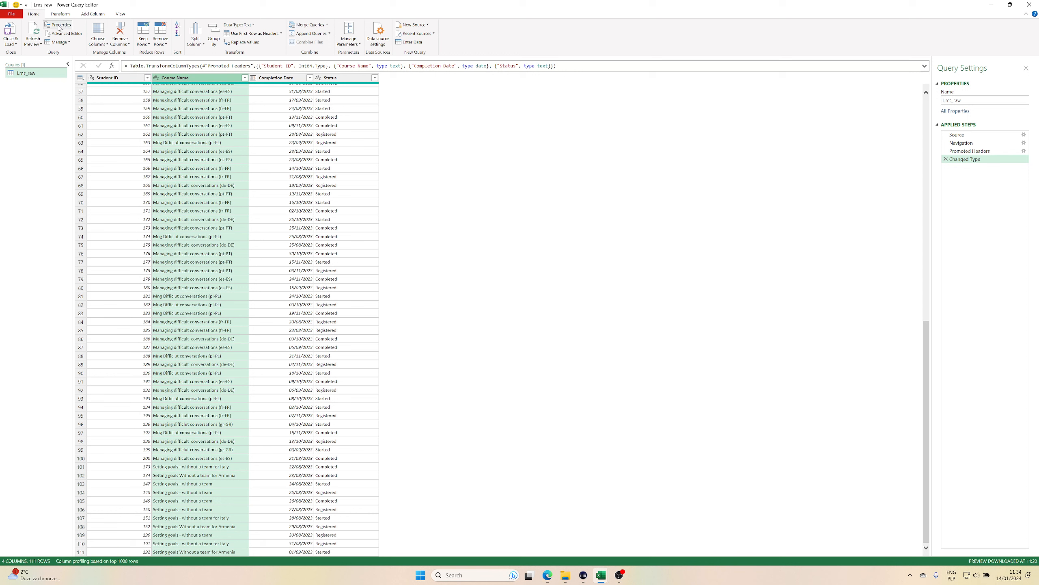
click(60, 13)
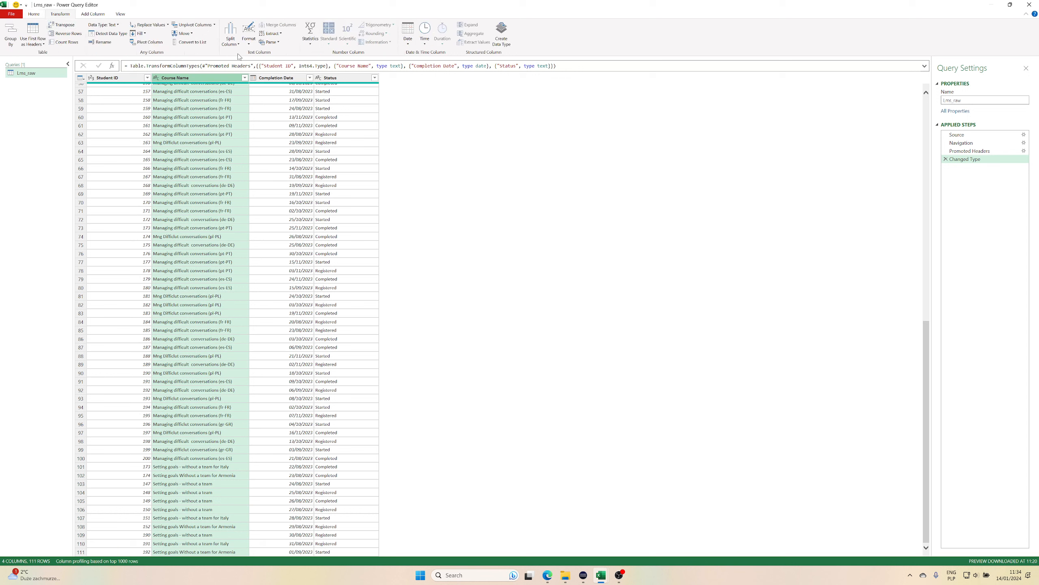
click(248, 41)
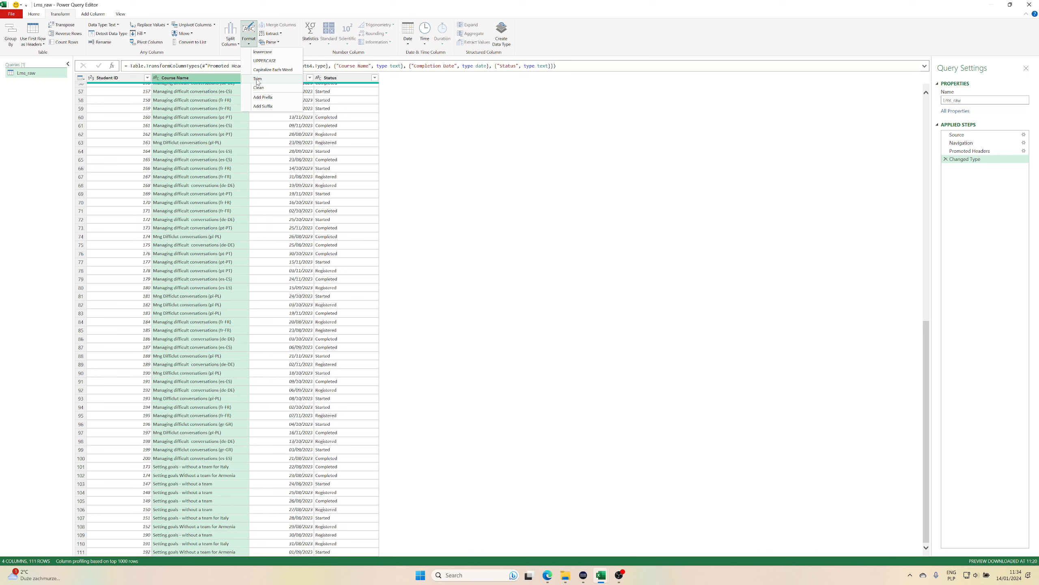
click(258, 80)
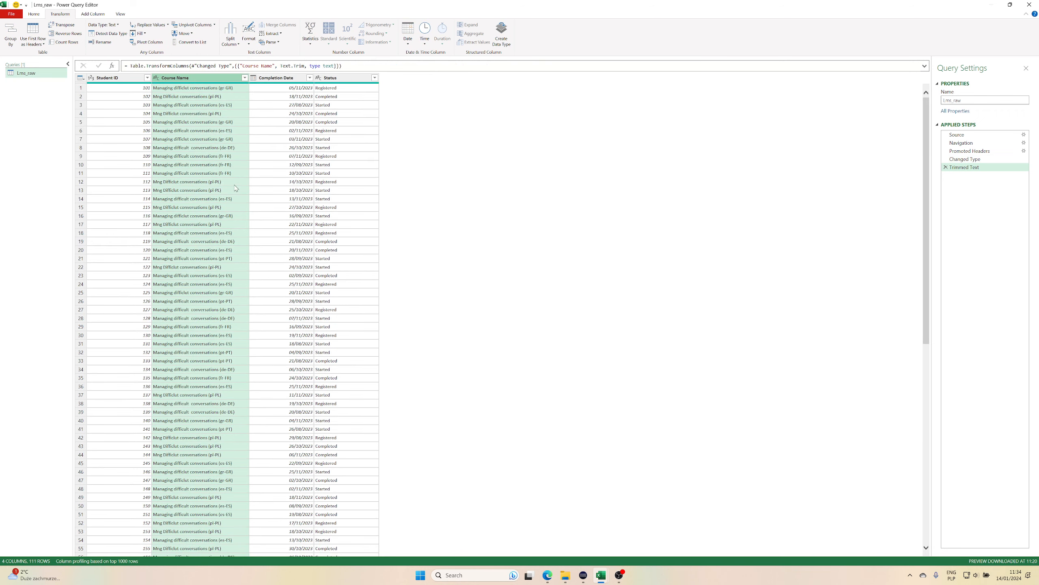
scroll(223, 388, down, 15)
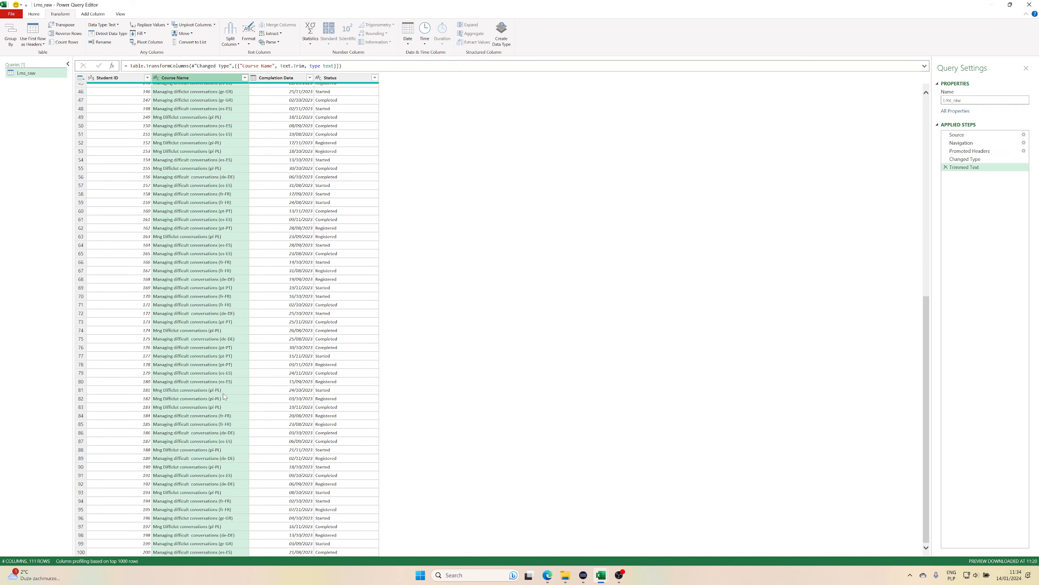
click(209, 487)
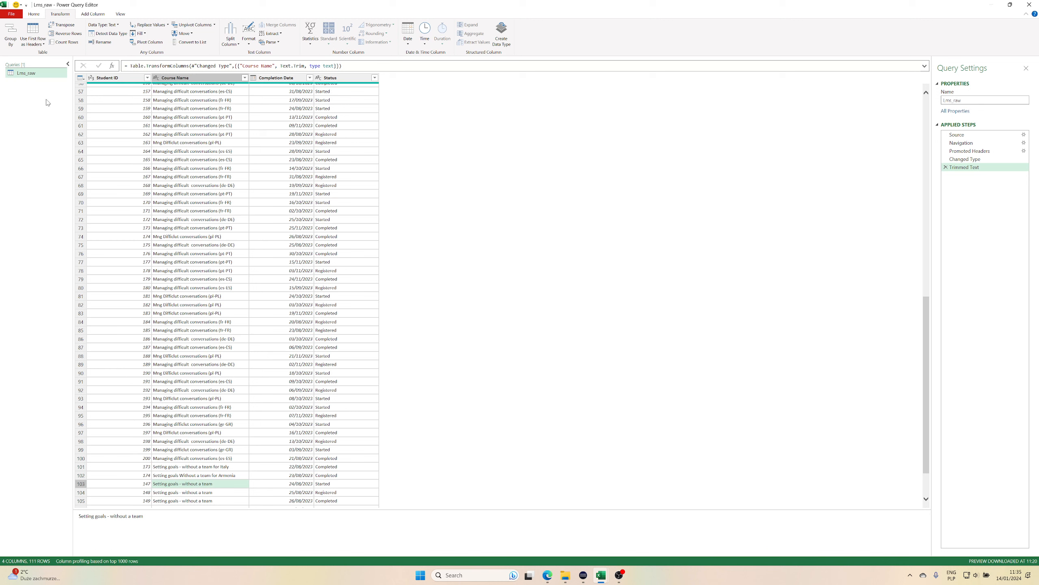
Create a new query that references Lms_raw and name it Titles_raw.
right_click(31, 74)
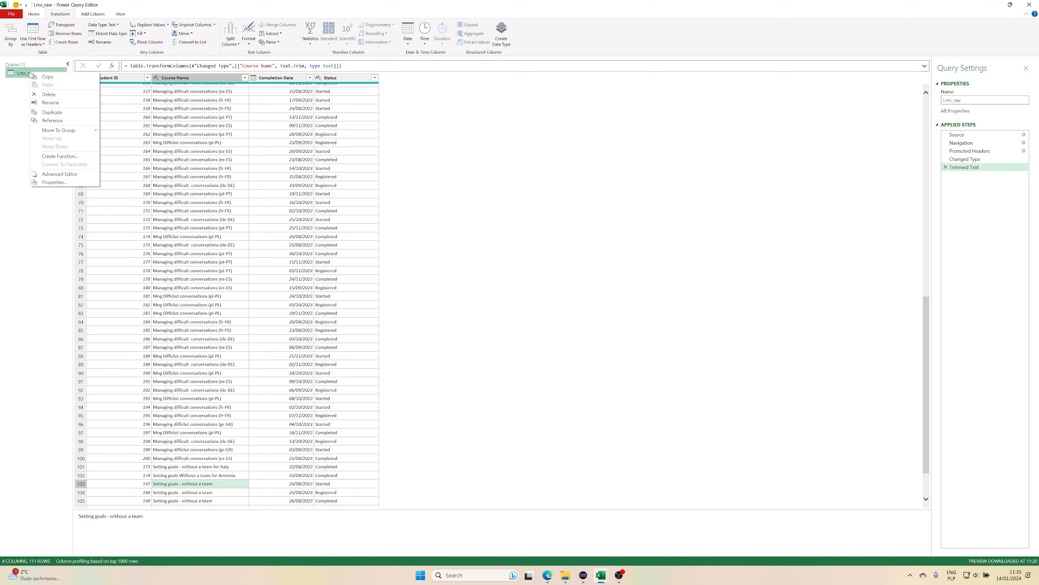
click(52, 120)
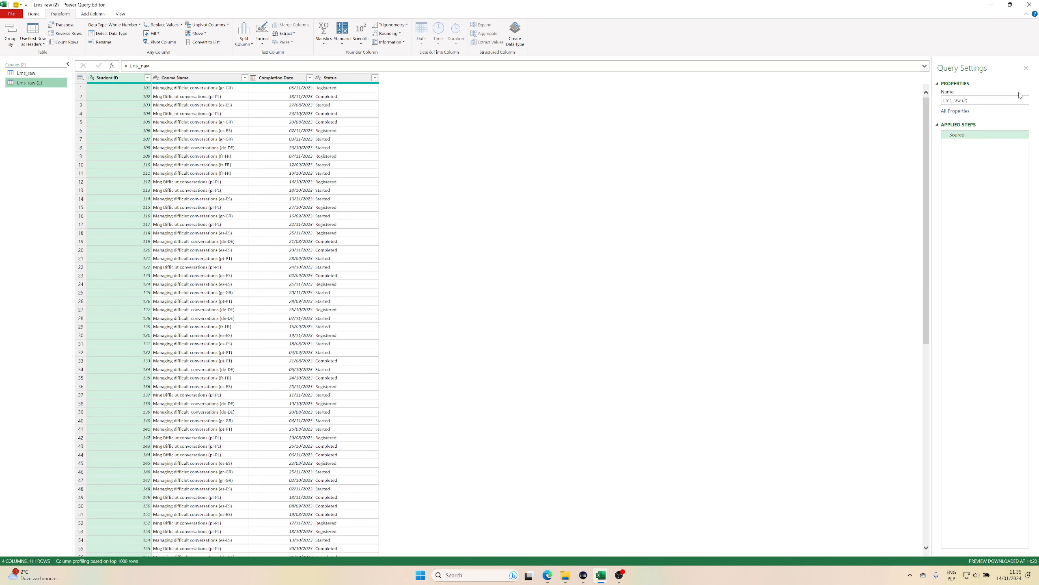
click(998, 100)
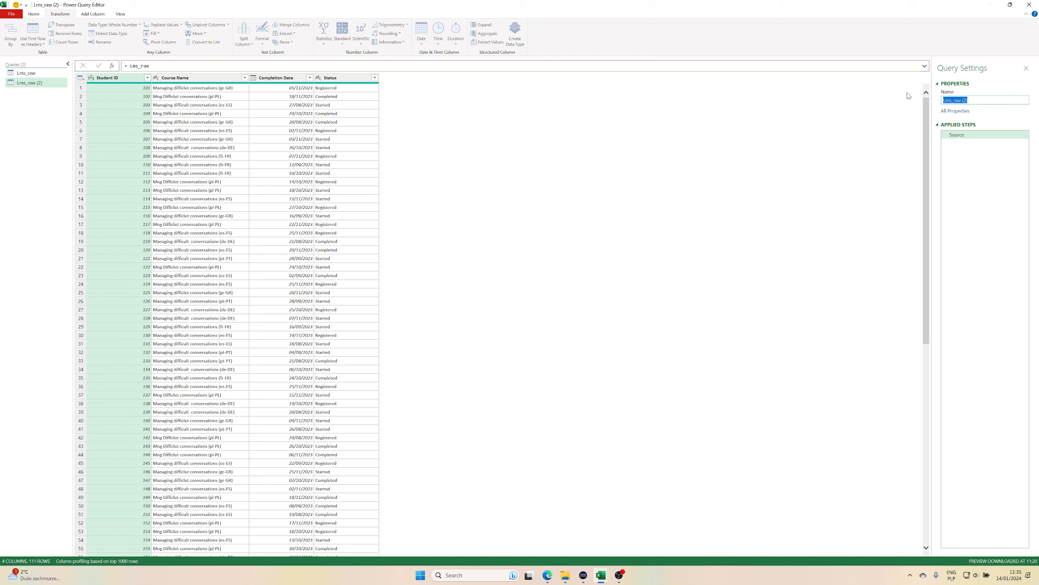
text(Tr)
key(Return)
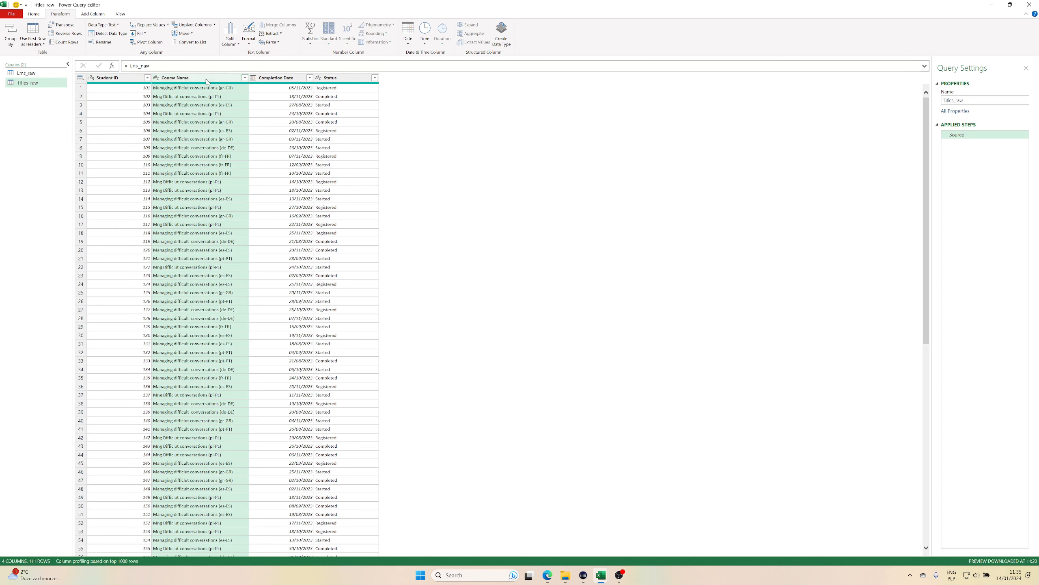
Keep only the Course Name column in Titles_raw and remove its duplicate values.
right_click(207, 81)
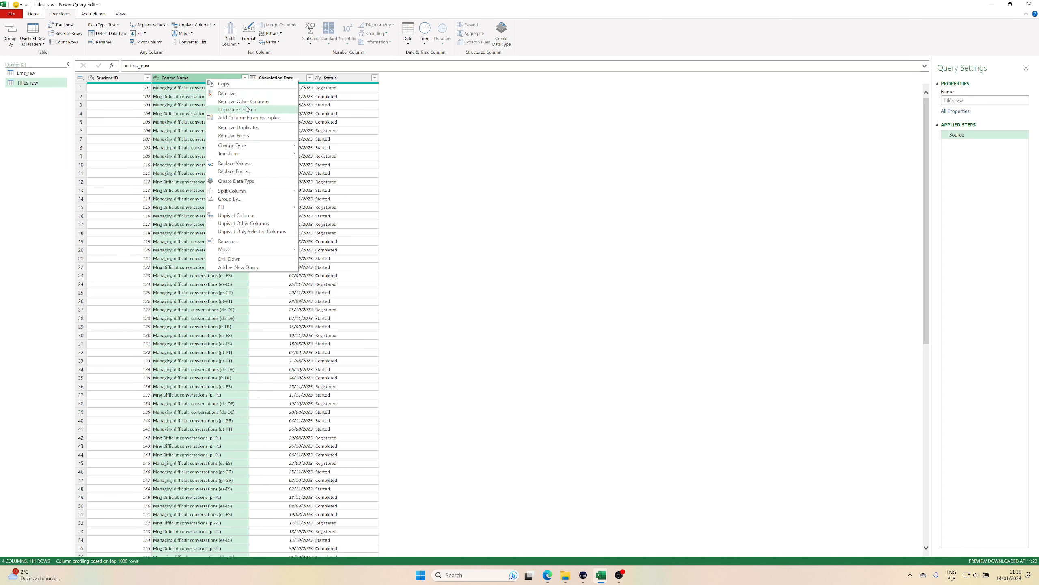
click(261, 102)
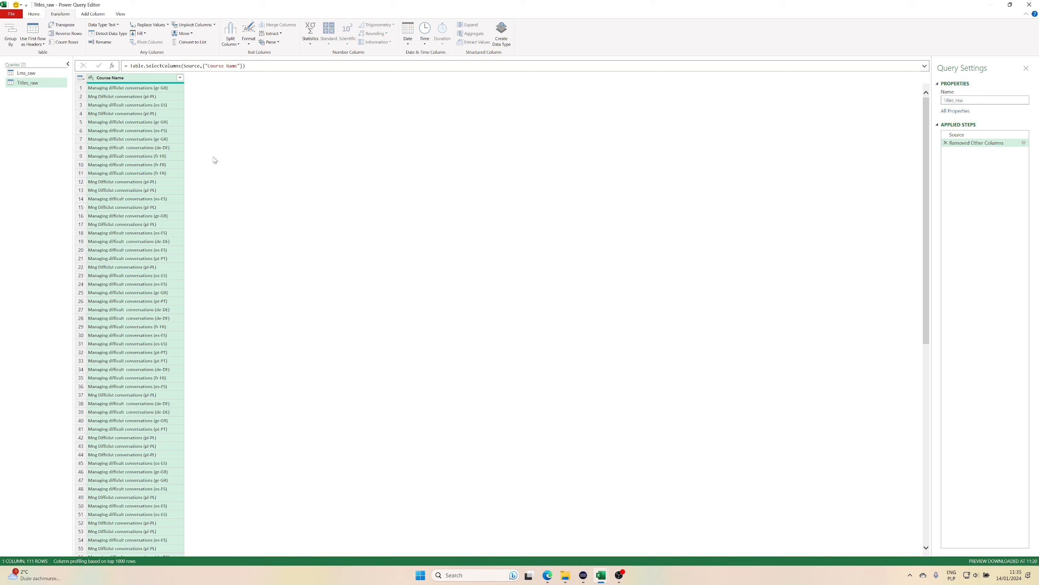
right_click(136, 80)
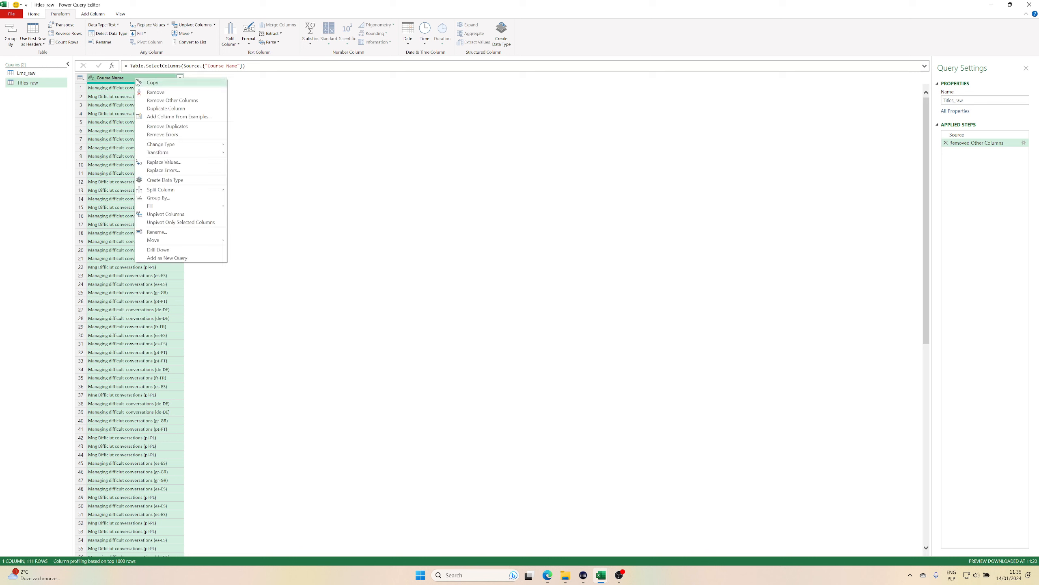
click(185, 129)
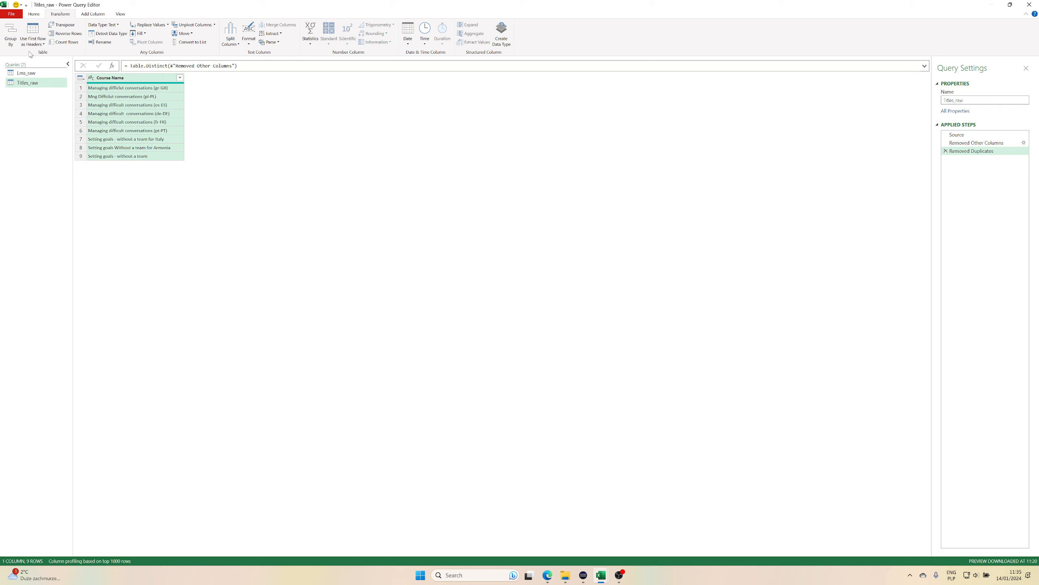
Close the query editor and load both queries to the workbook as connections only.
click(34, 14)
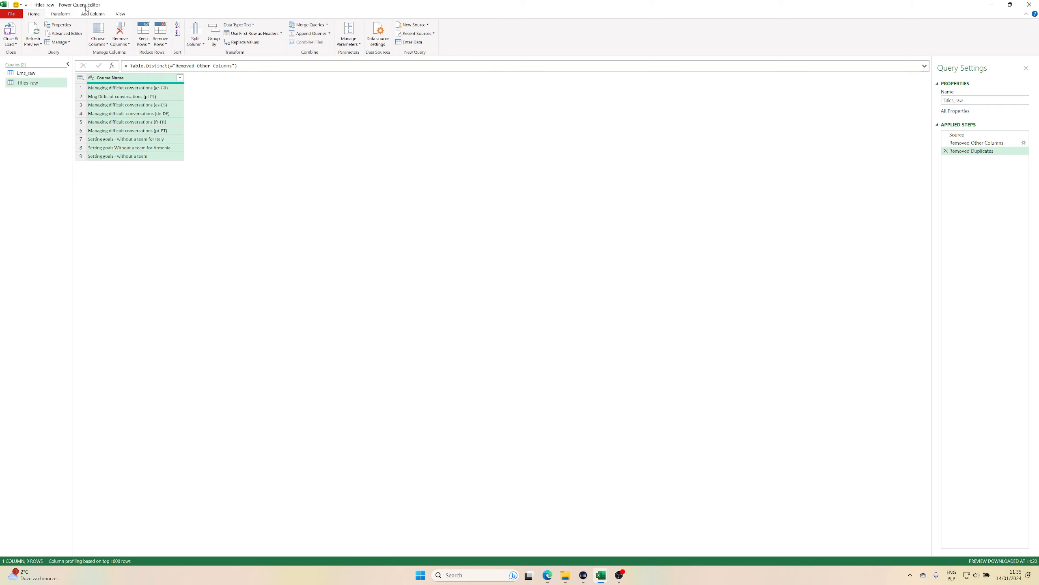
click(15, 44)
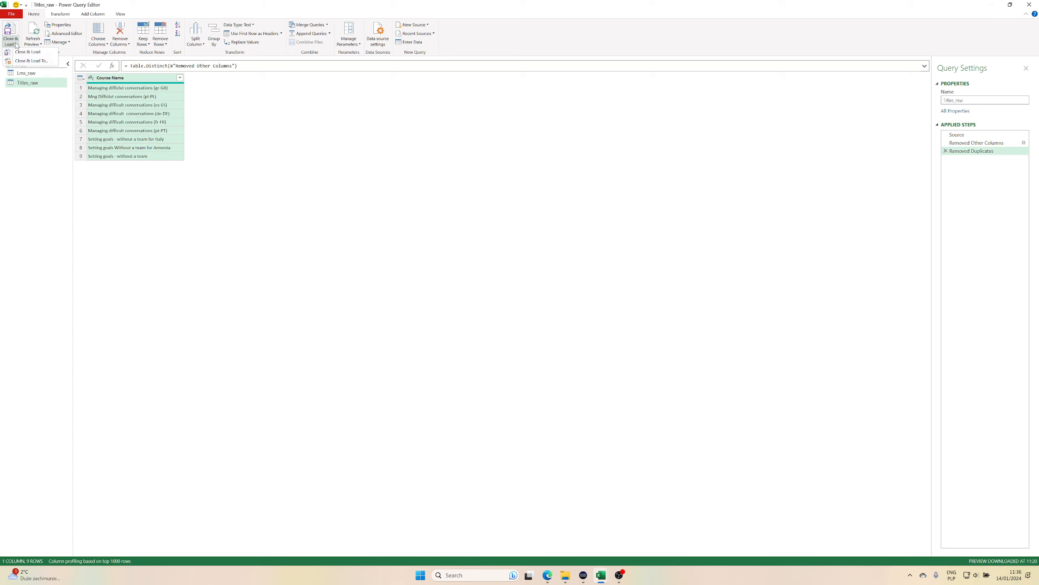
click(29, 61)
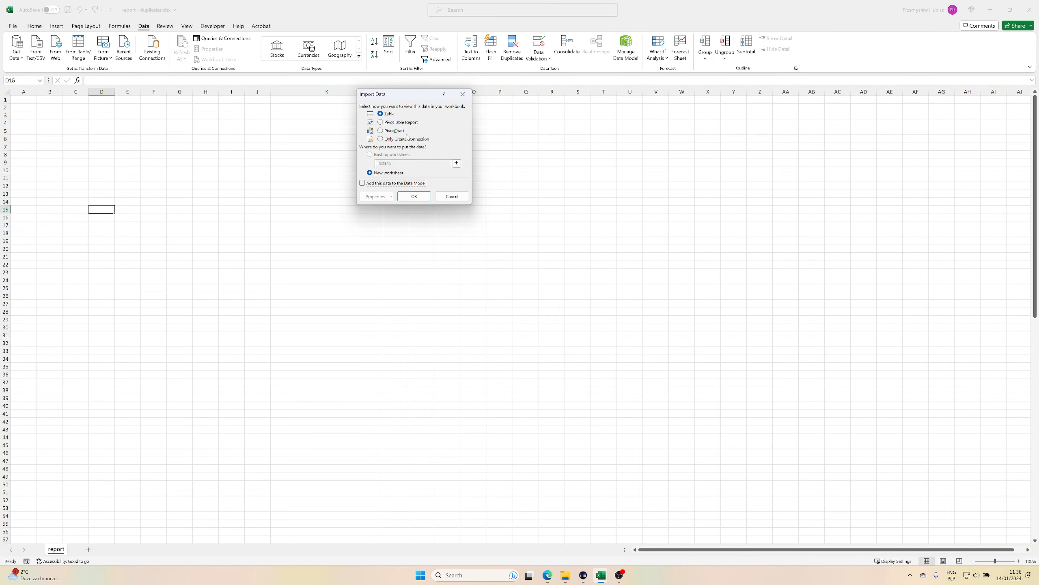
click(399, 140)
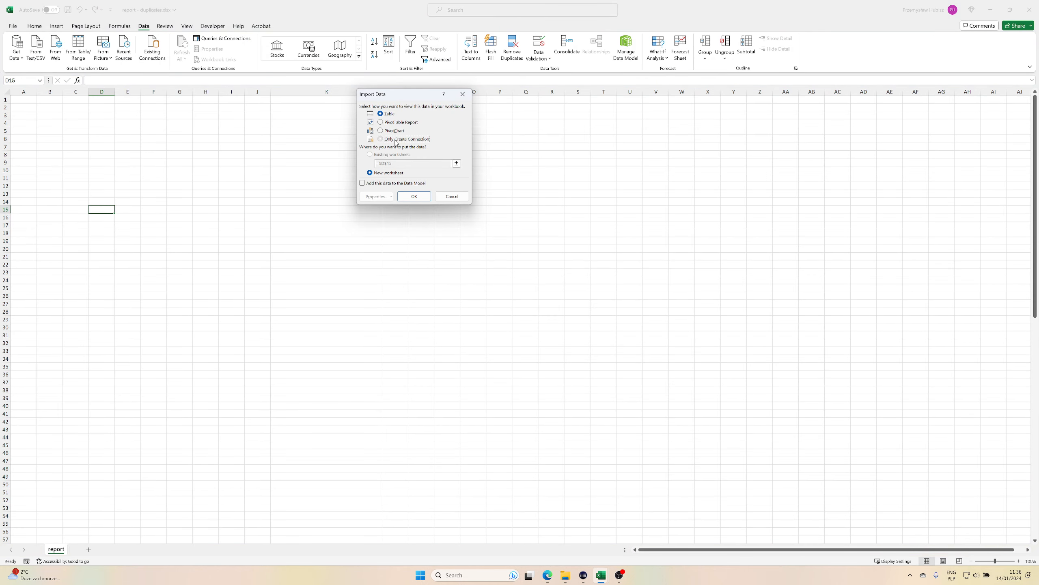
click(414, 196)
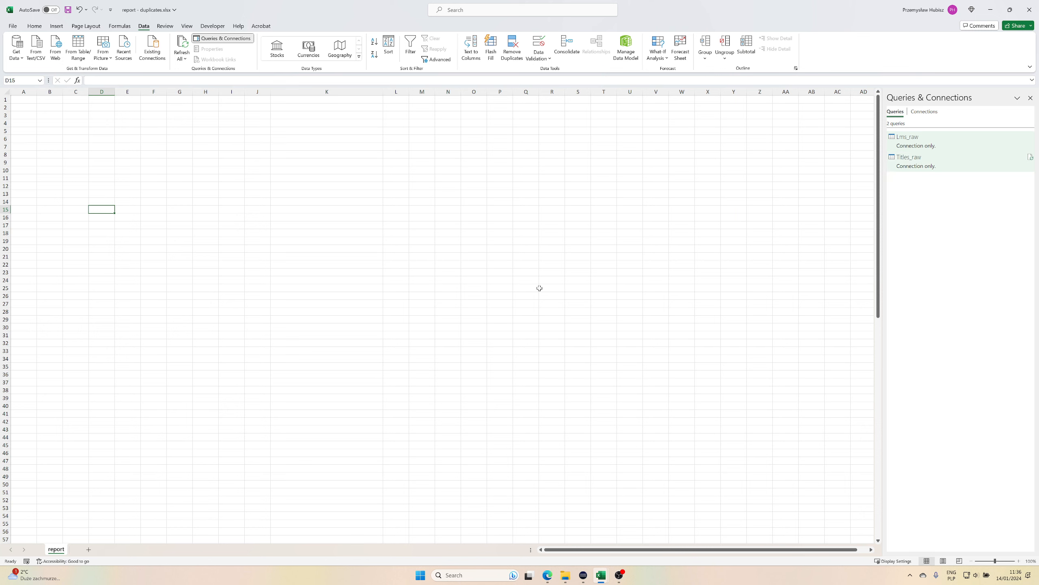
Add a new worksheet and name it change_titles.
click(88, 550)
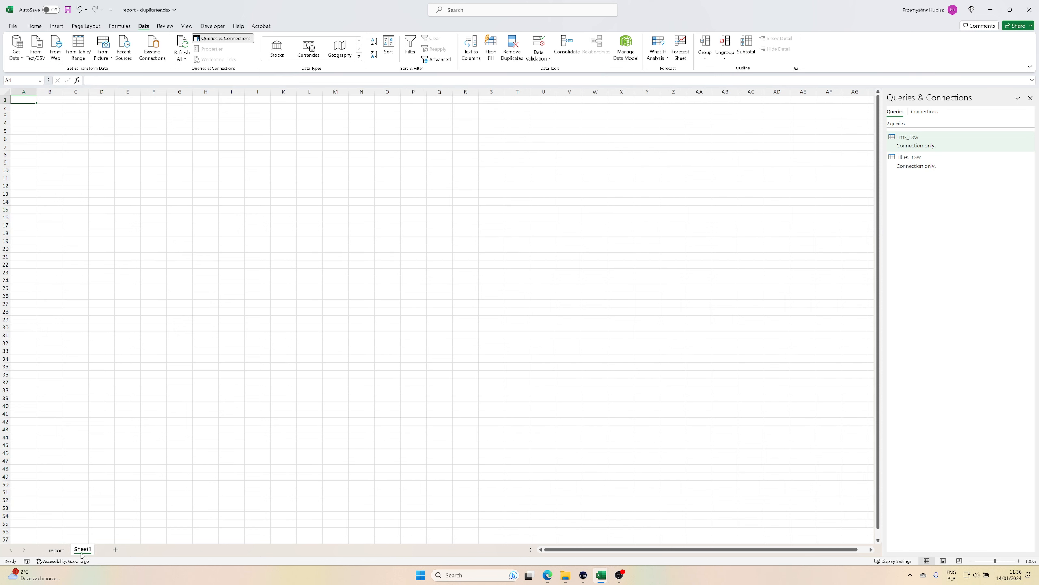
double_click(83, 550)
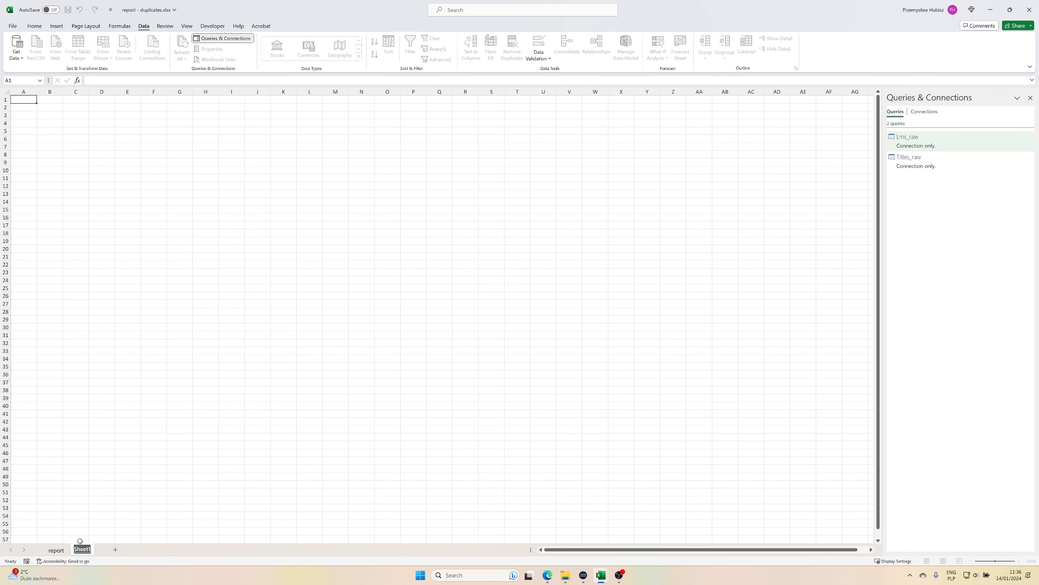
text(change_titles)
key(Return)
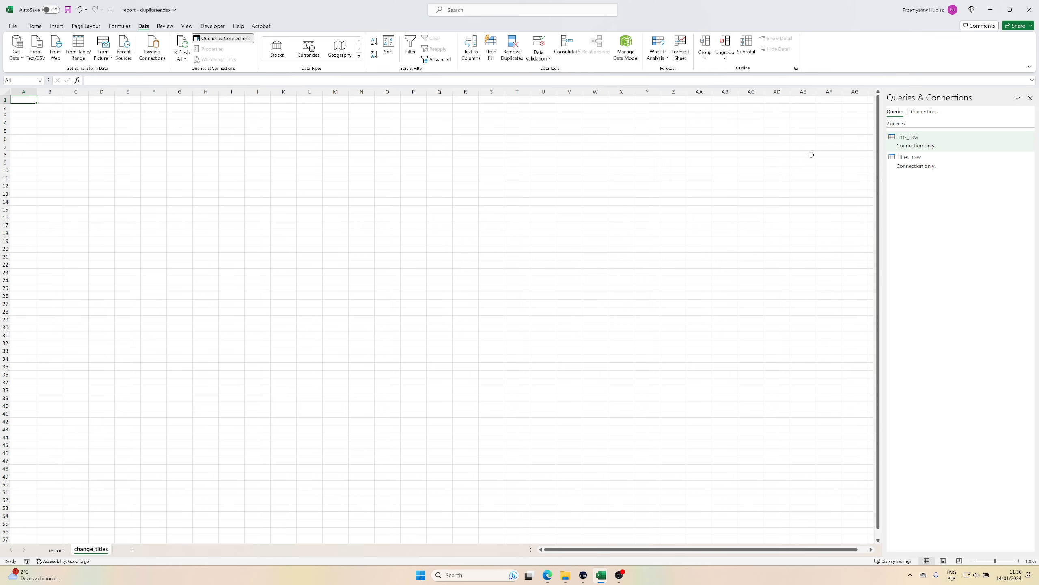
Load the Titles_raw query as a table into the existing change_titles worksheet at cell A1.
click(948, 160)
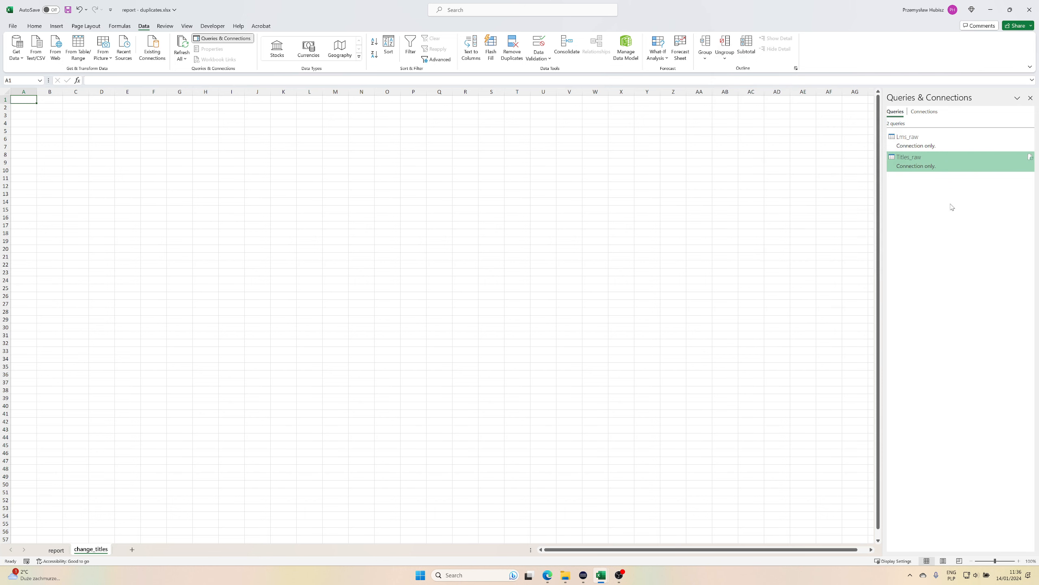
right_click(928, 164)
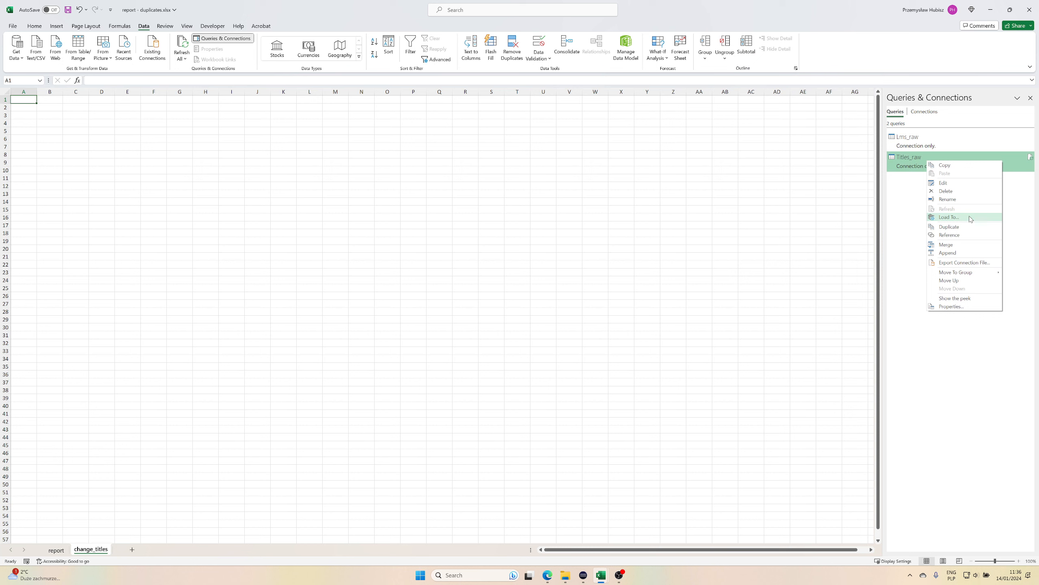
click(949, 217)
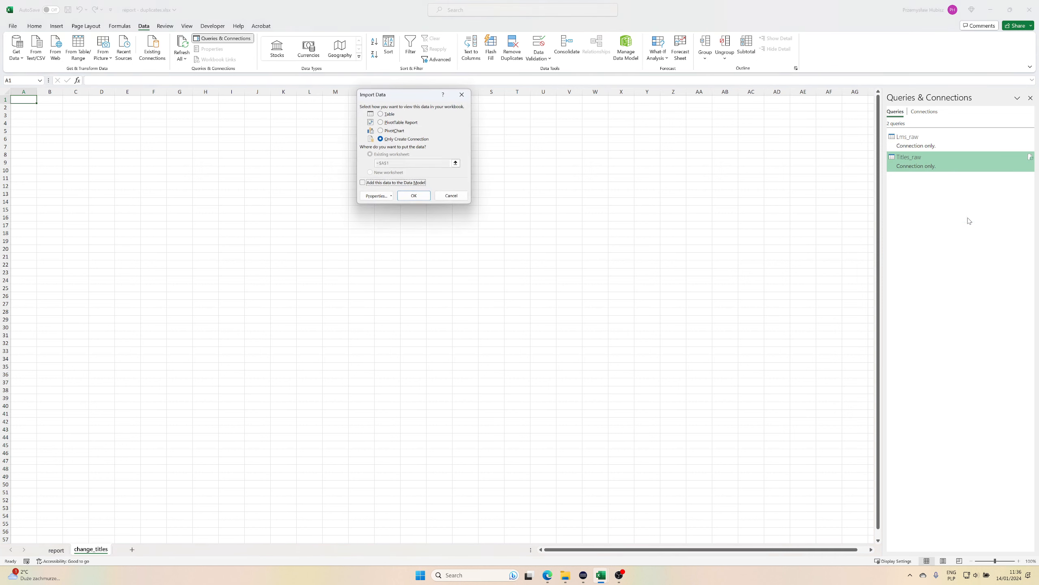
click(386, 114)
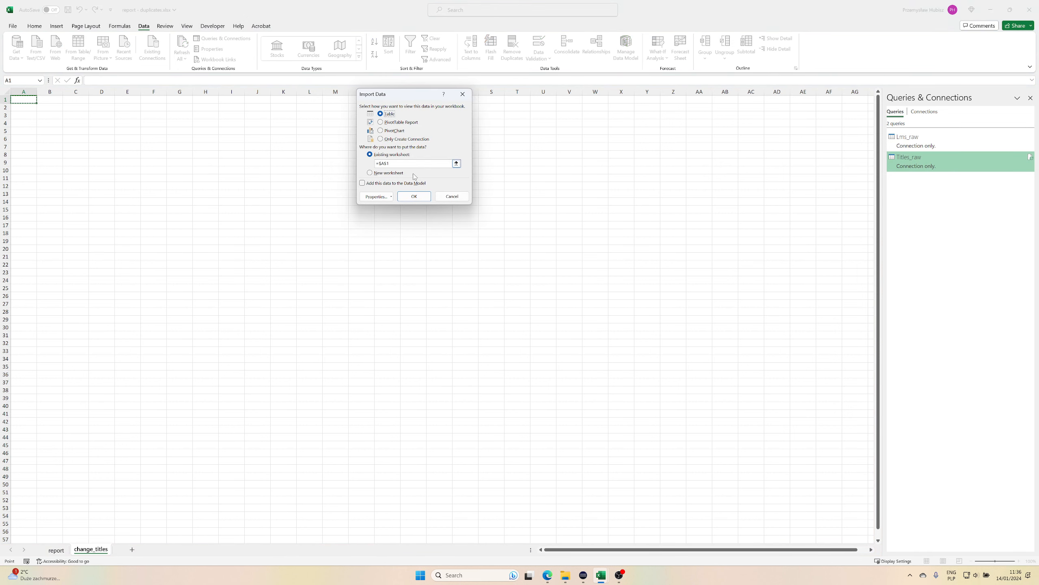
click(414, 198)
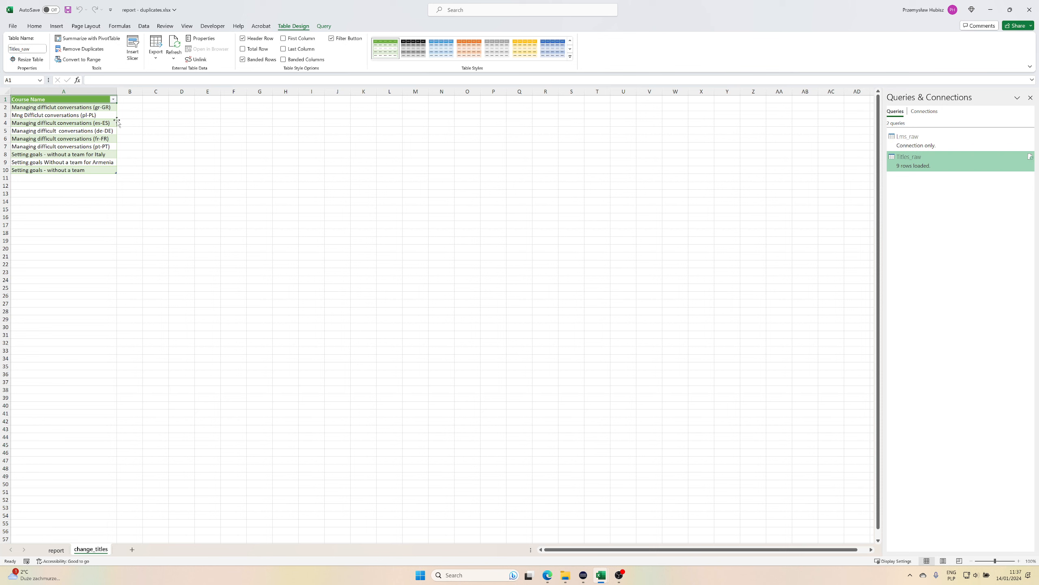
Add a Fixed Title column in B1 beside Course Name and widen column B to fit full course titles.
click(129, 101)
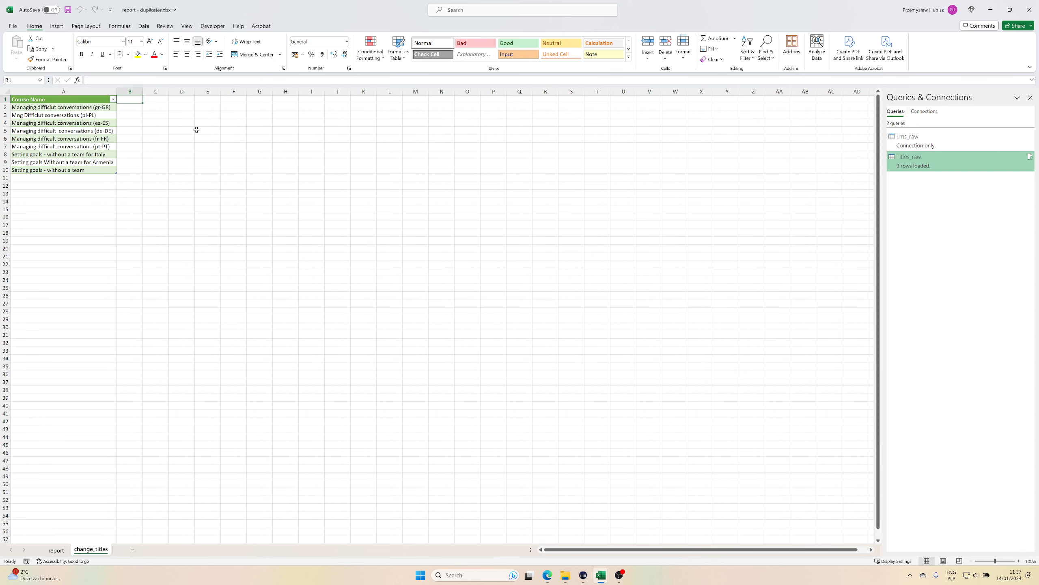
text(Fixed Title)
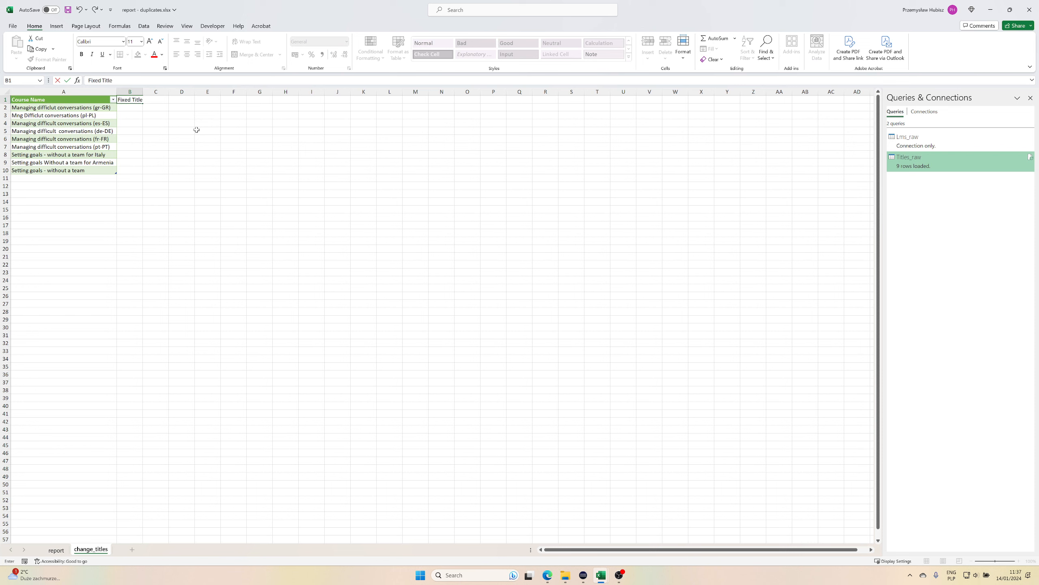
key(Return)
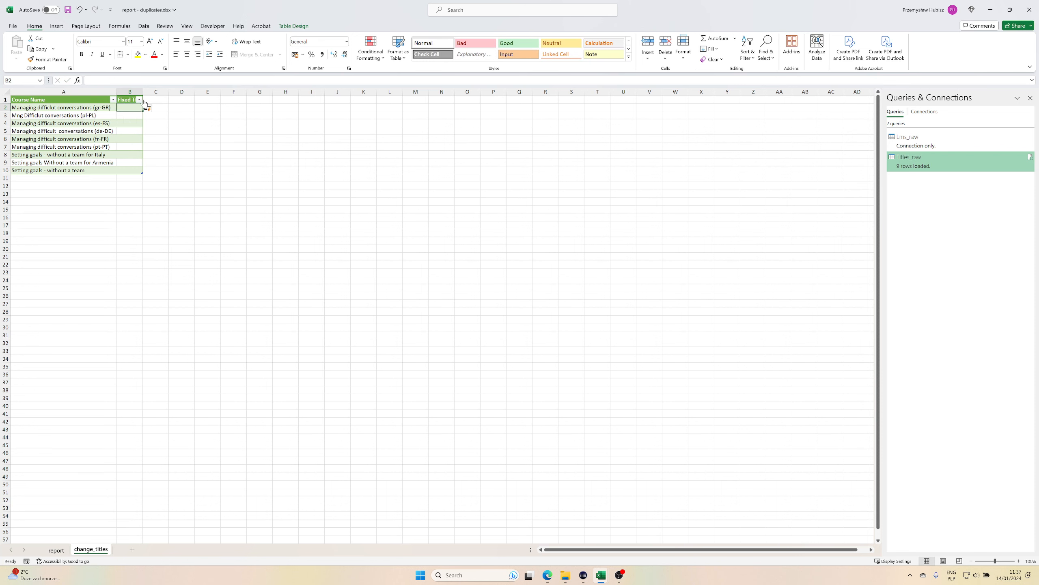
drag(143, 91, 226, 91)
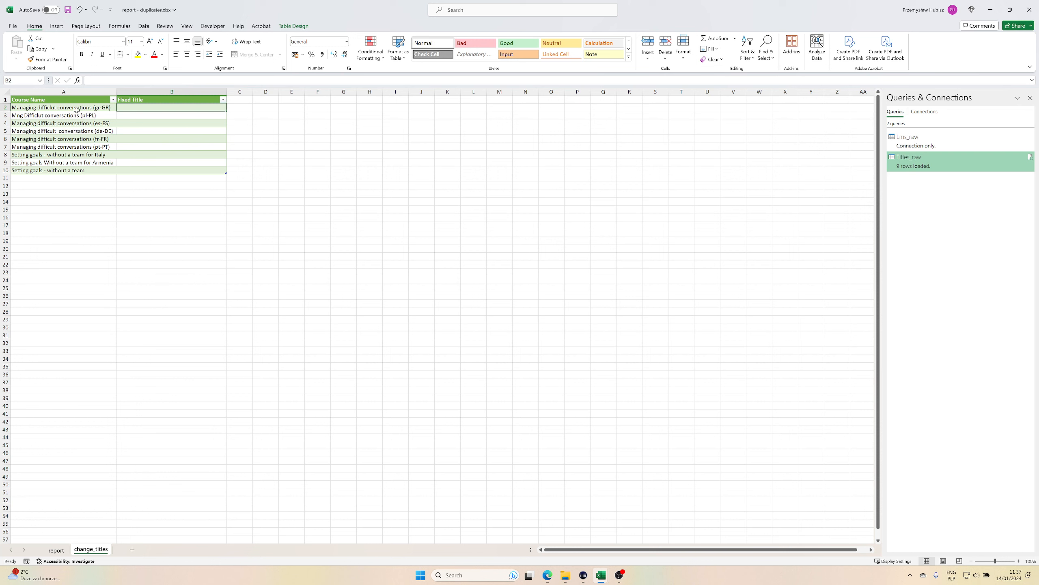
Copy the gr-GR course name without its language code into B2 and correct its spelling to Managing difficult conversations.
click(84, 108)
double_click(92, 107)
drag(92, 107, 11, 108)
key(ctrl+c)
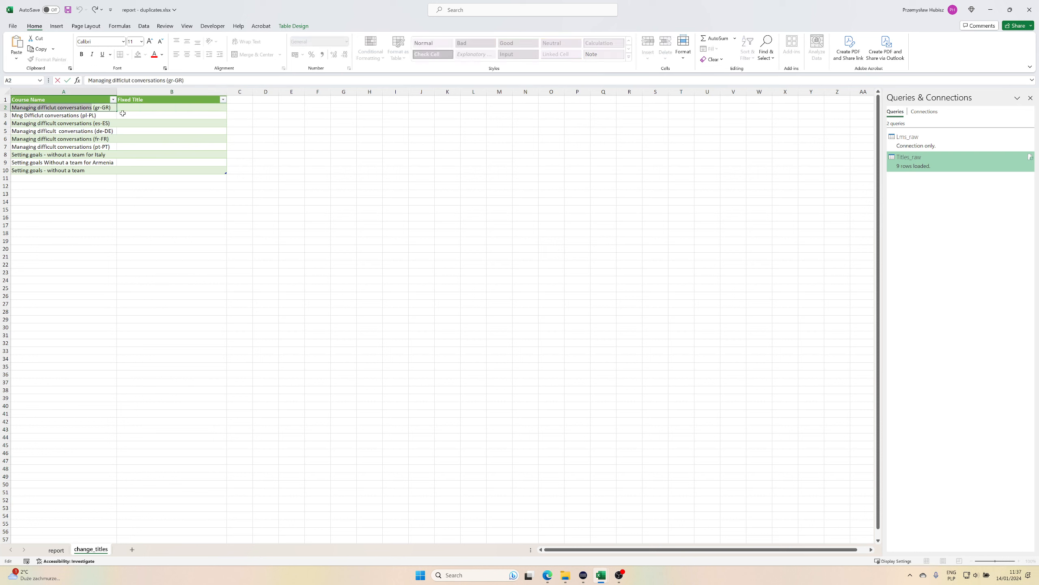
click(137, 106)
key(ctrl+v)
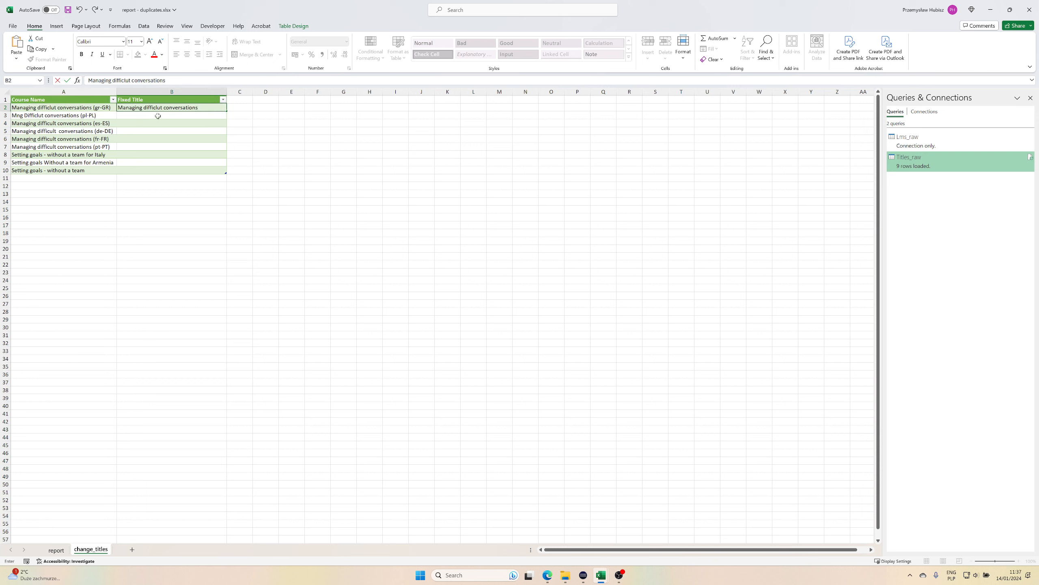
key(BackSpace)
key(Right)
text(l)
key(Return)
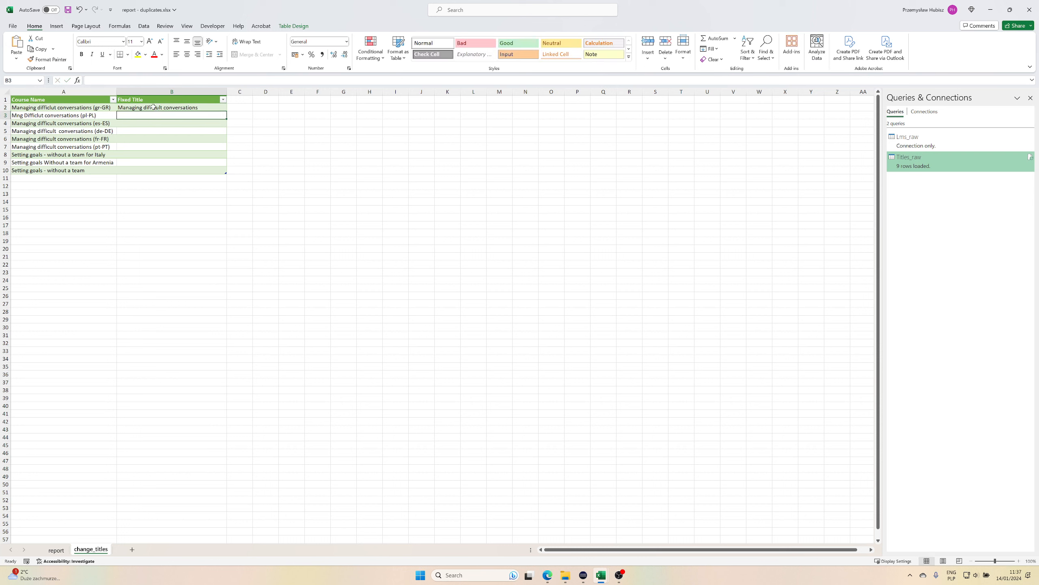
Copy the fixed title Managing difficult conversations from B2 into B3 through B7 for the other language variants.
click(153, 107)
key(ctrl+c)
click(136, 113)
click(131, 123)
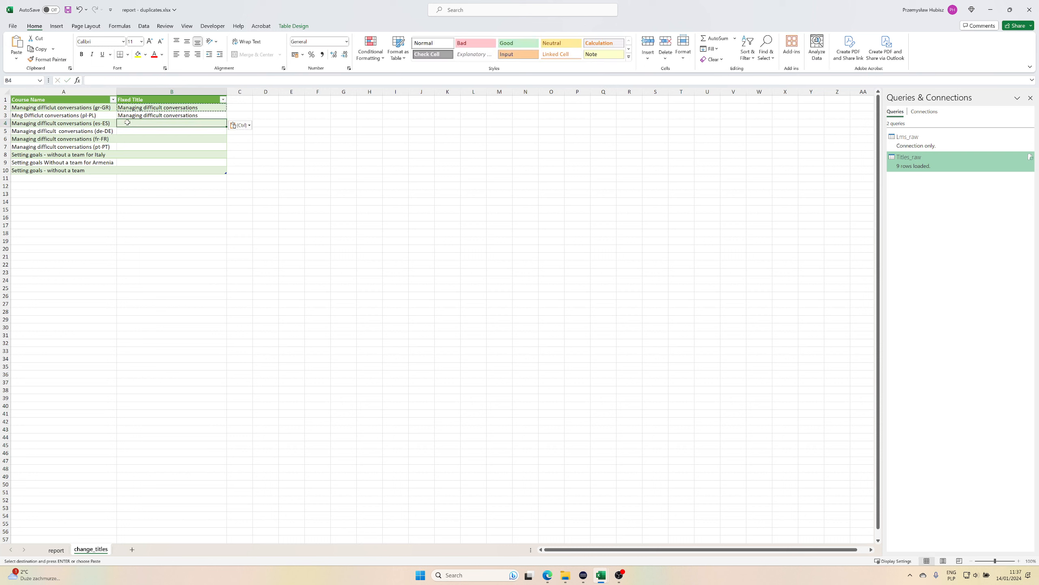
key(ctrl+v)
click(127, 131)
key(ctrl+v)
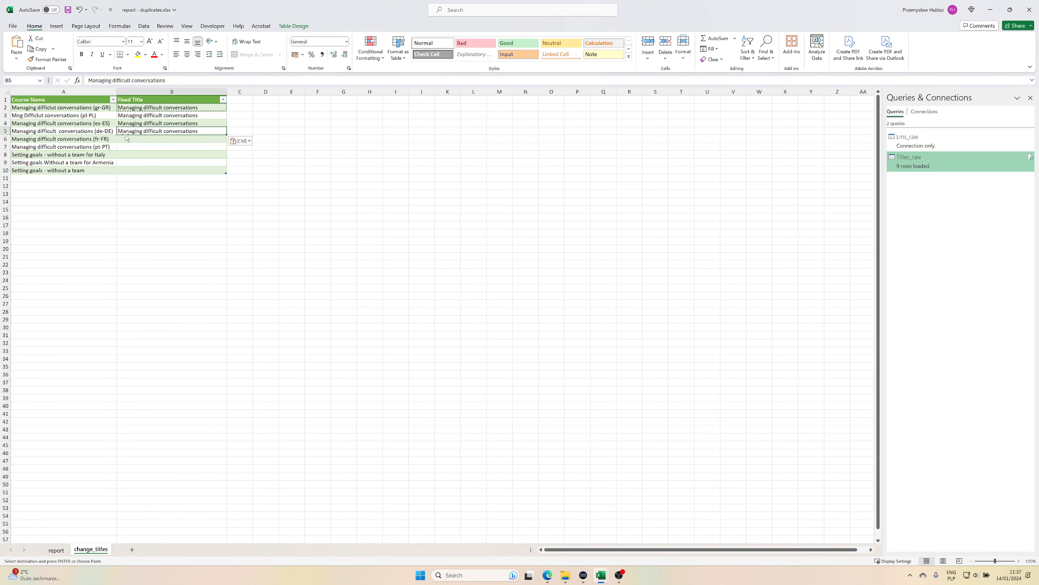
click(126, 140)
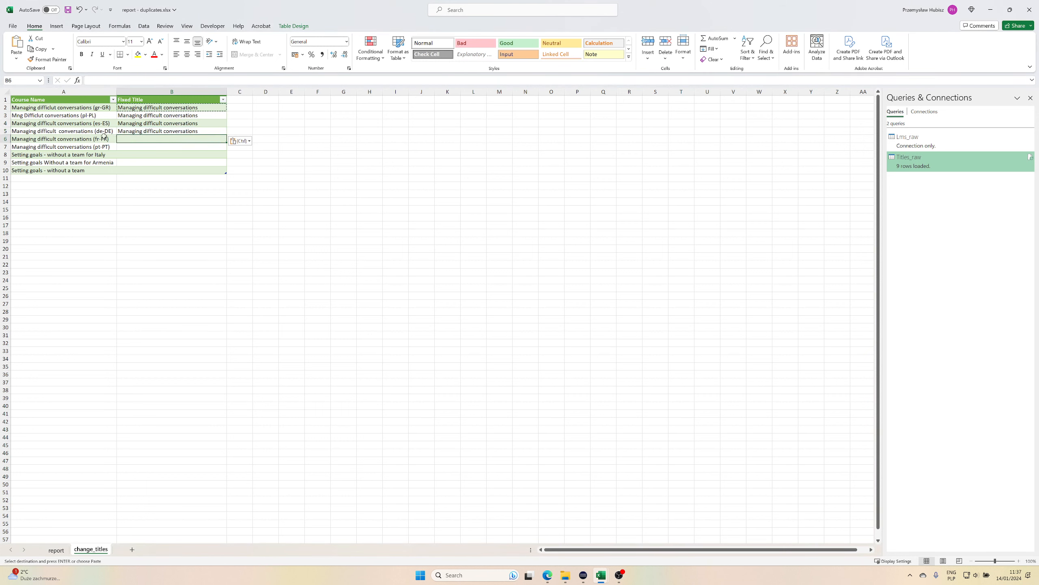
key(ctrl+v)
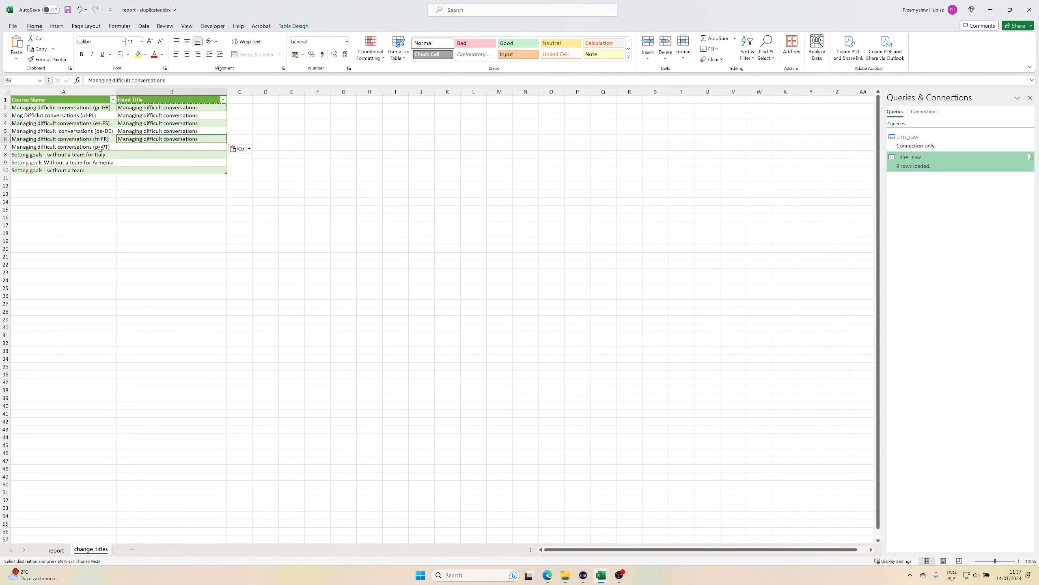
click(126, 147)
key(ctrl+v)
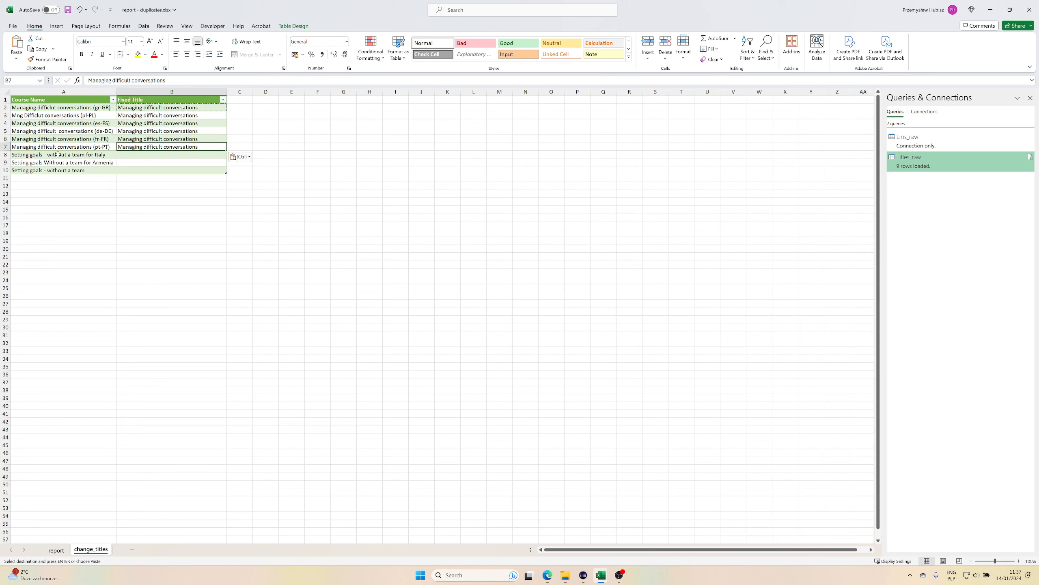
Copy the course name Setting goals - without a team from A10 into Fixed Title cells B8 through B10.
click(62, 171)
key(ctrl+c)
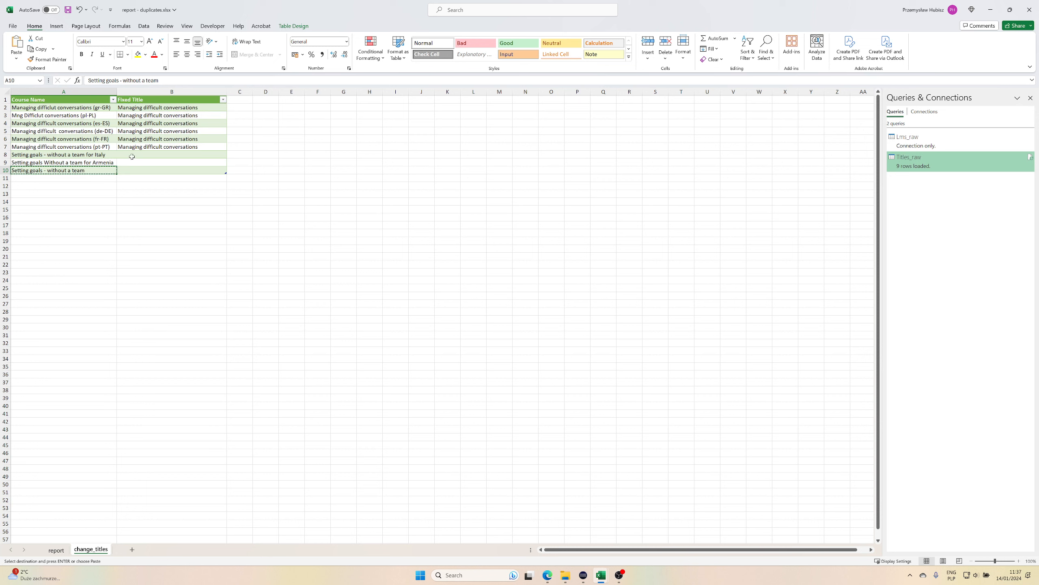
click(132, 156)
key(ctrl+v)
click(123, 163)
key(ctrl+v)
click(125, 169)
key(ctrl+v)
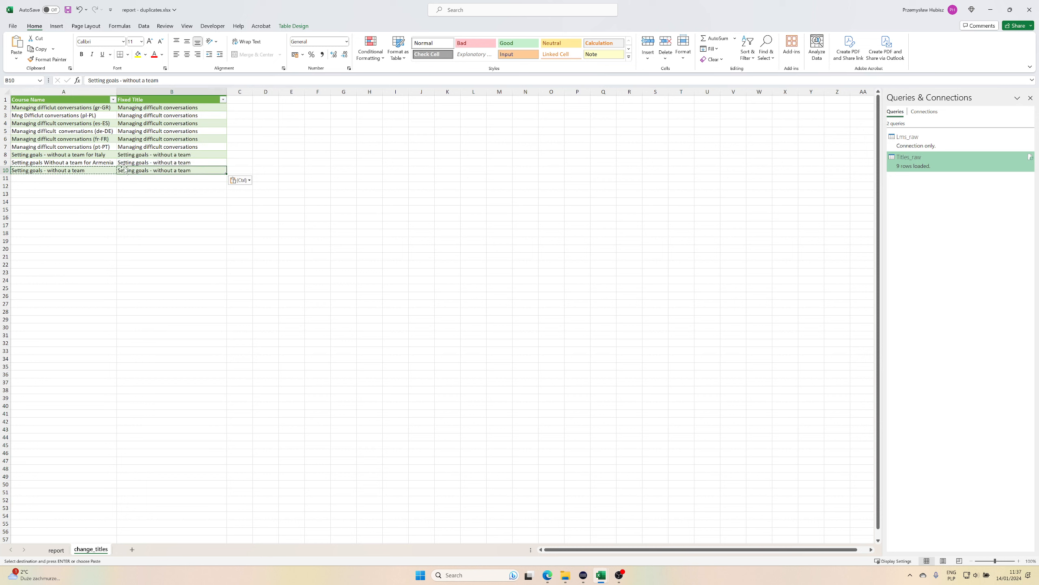
double_click(199, 157)
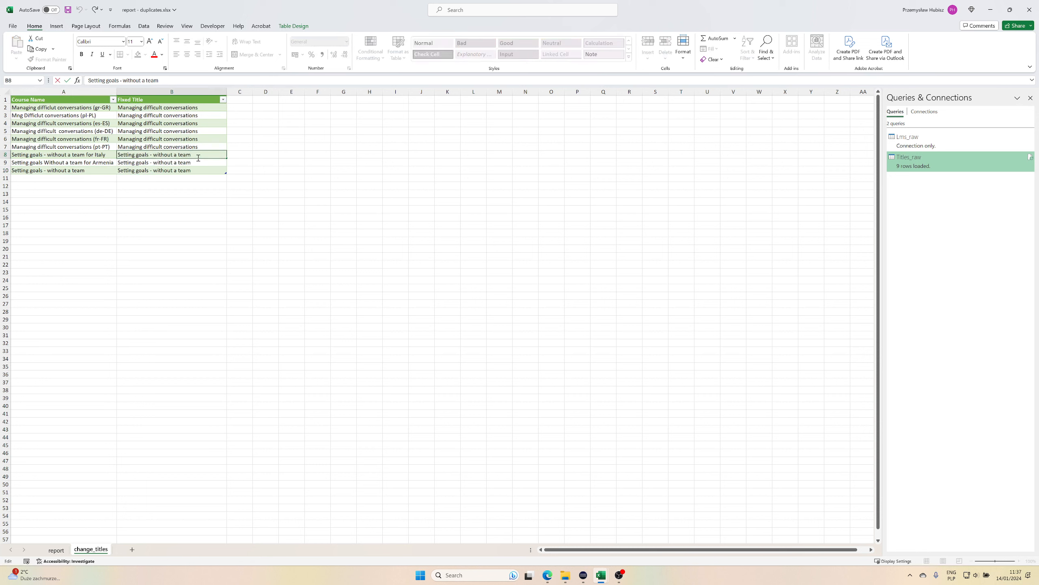
click(190, 173)
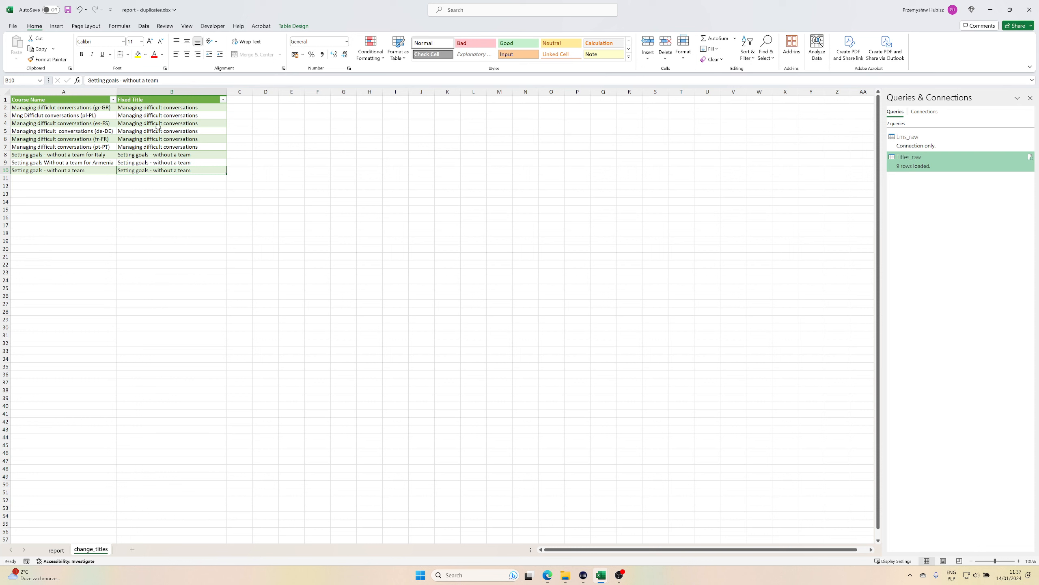
Create a Power Query query from the change_titles table and name it Titles_fixed.
key(Up)
key(Up)
key(Up)
key(Up)
key(Up)
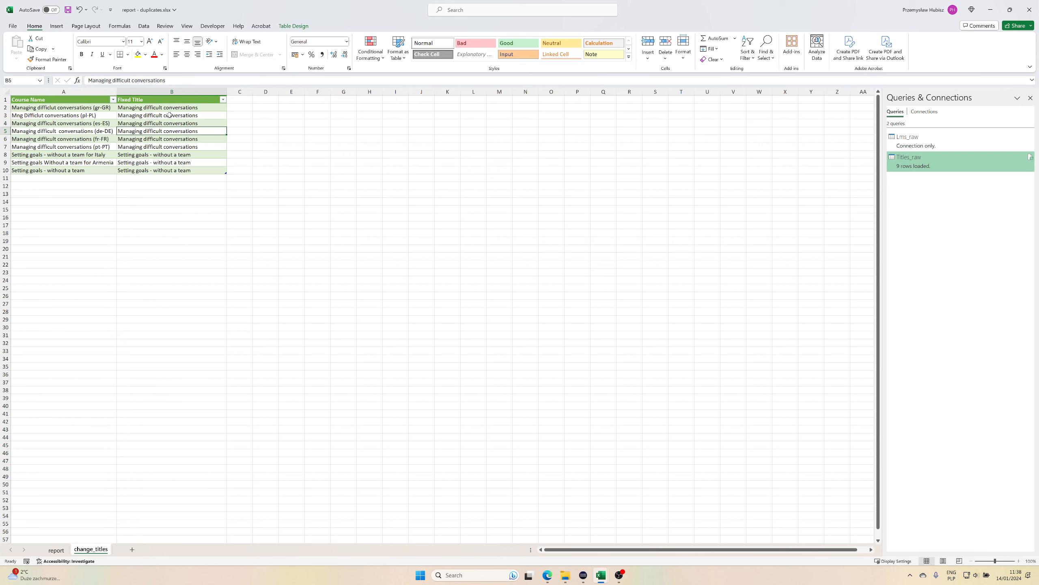
click(145, 26)
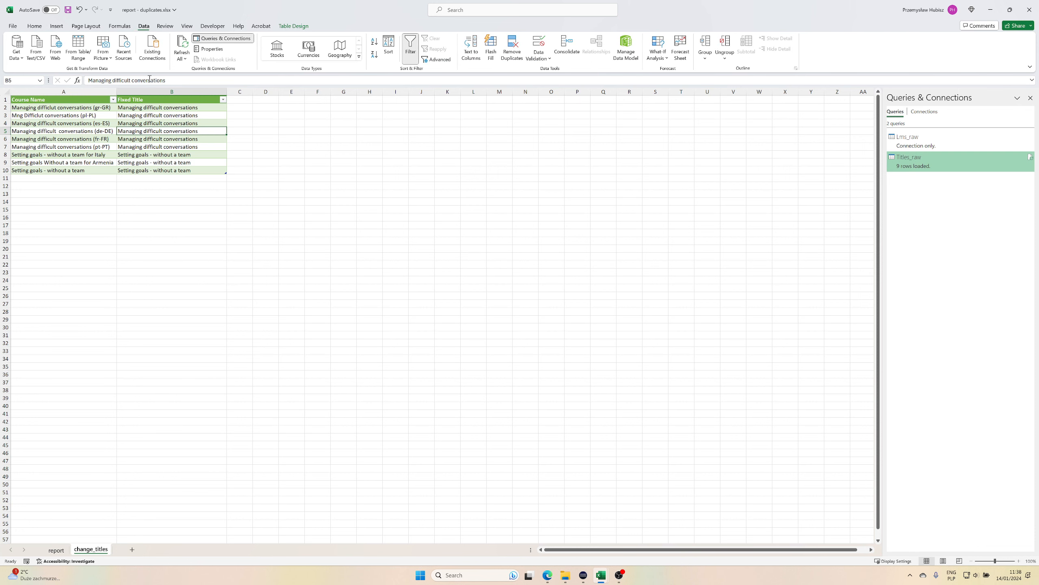
click(92, 131)
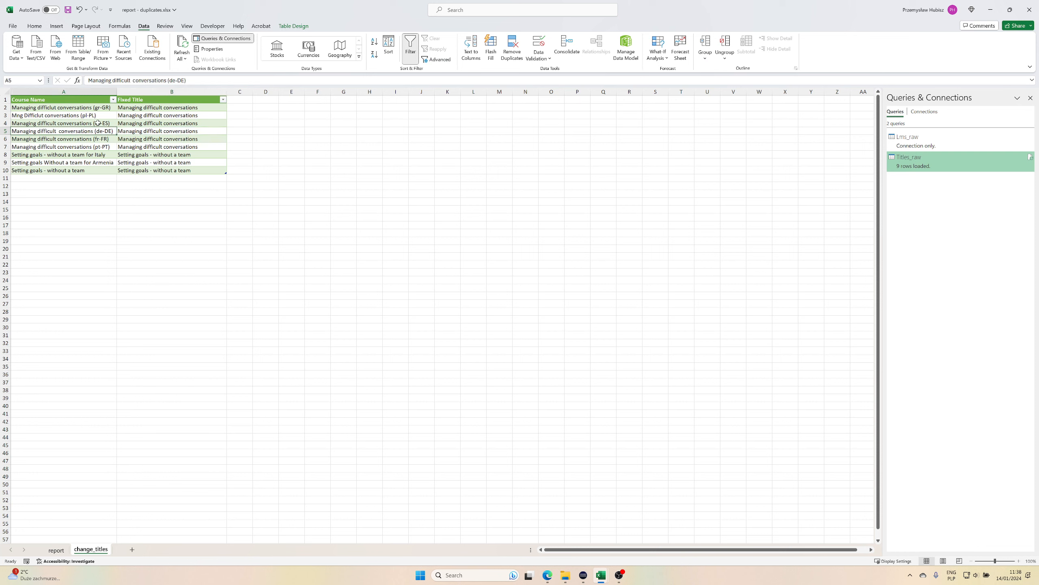
click(78, 56)
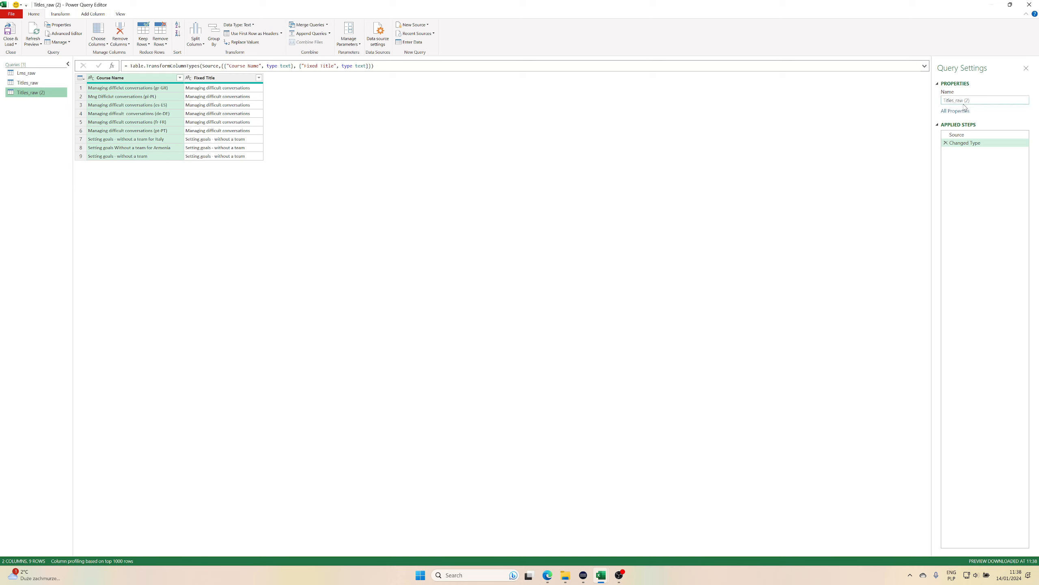
drag(956, 100, 995, 103)
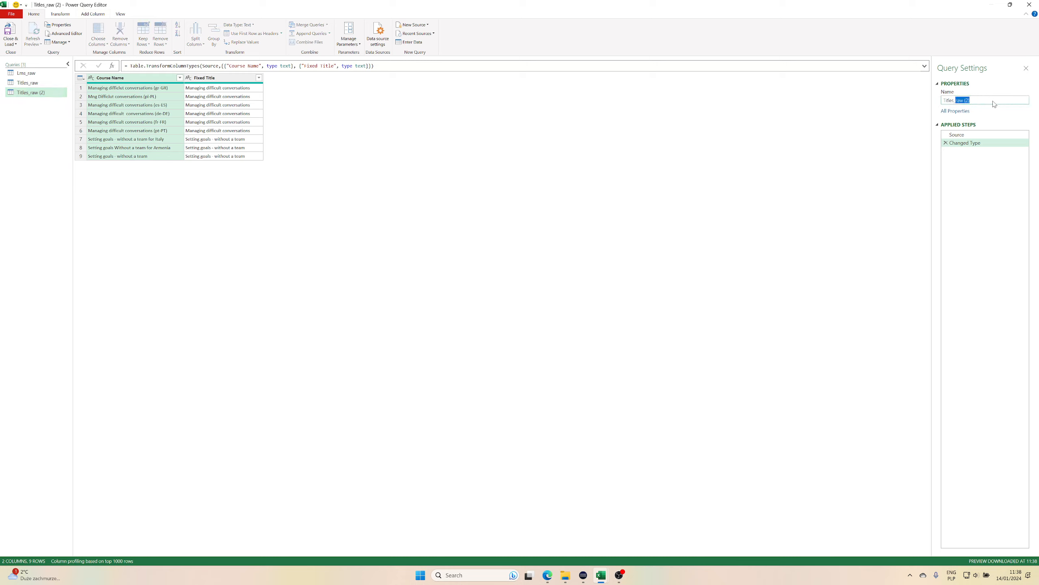
text(fixed)
key(Return)
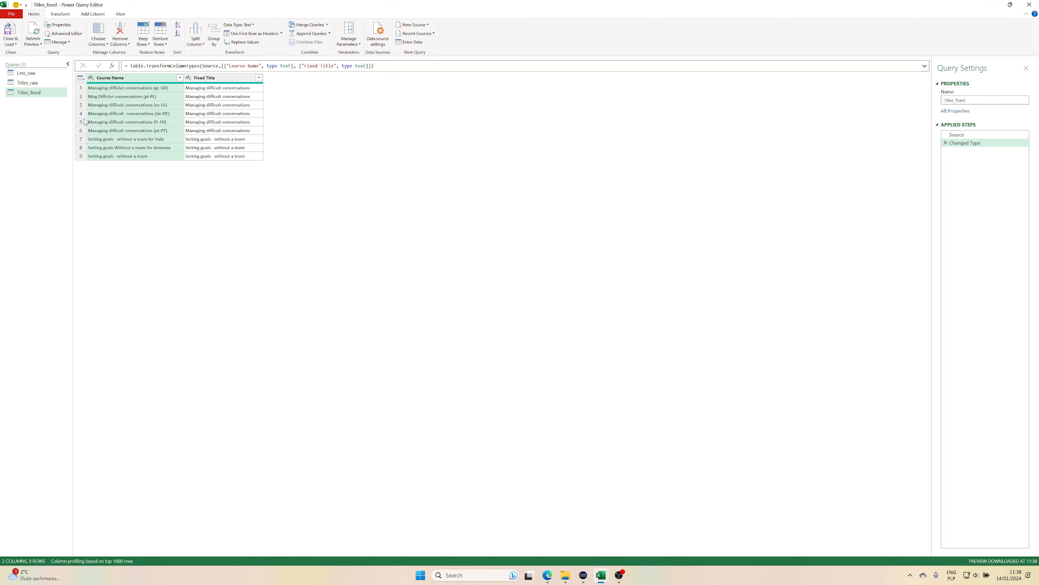
Merge Lms_raw with Titles_fixed as a new query, matching on Course Name with a Left Outer join.
click(26, 74)
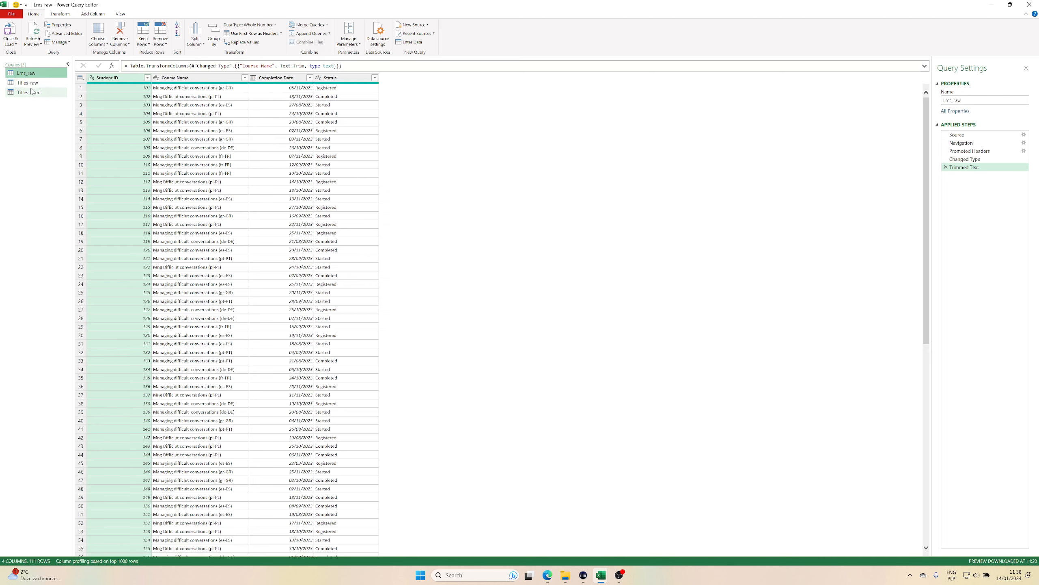
click(32, 92)
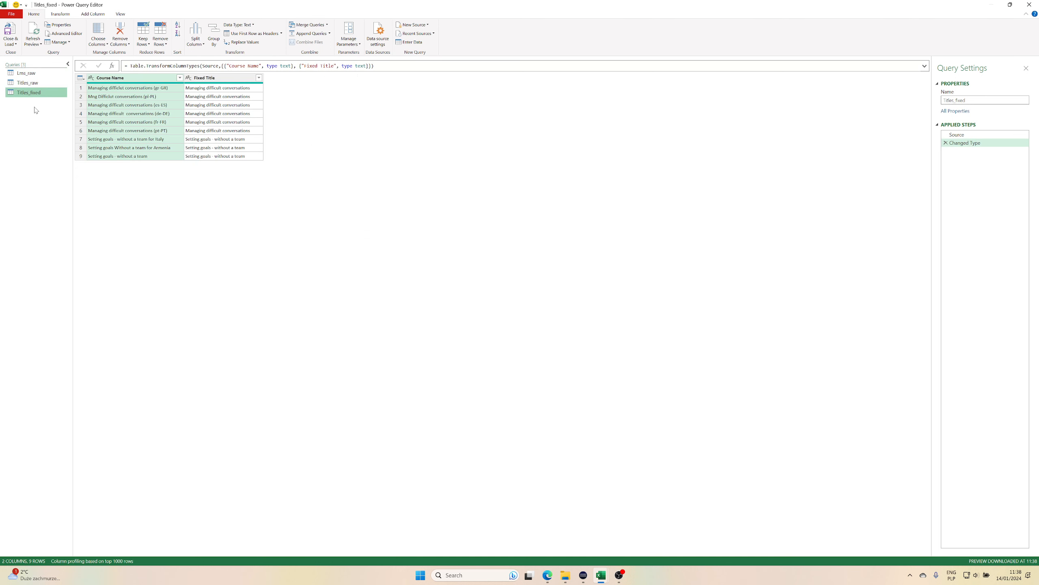
click(22, 74)
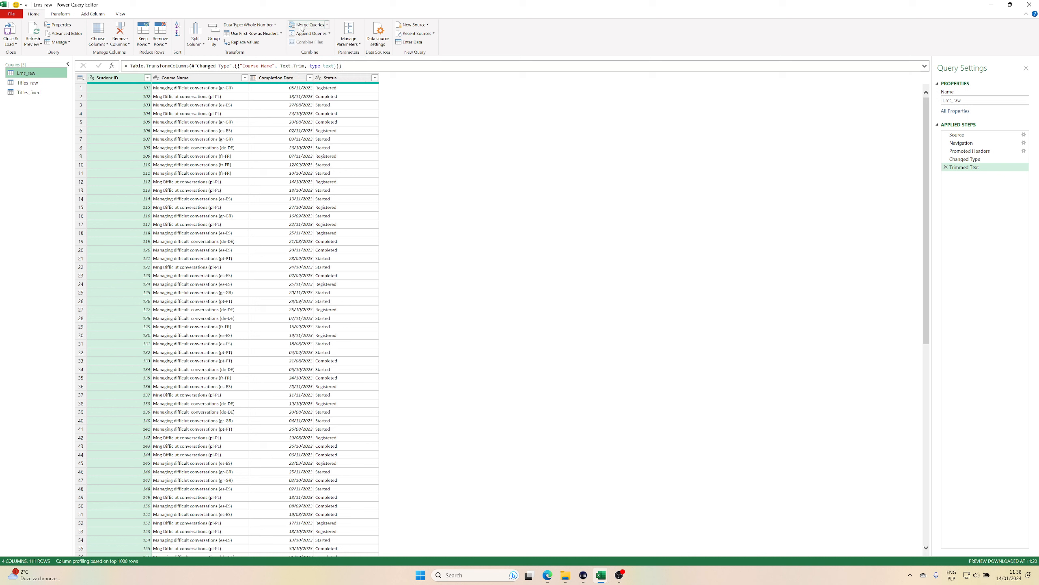
click(327, 25)
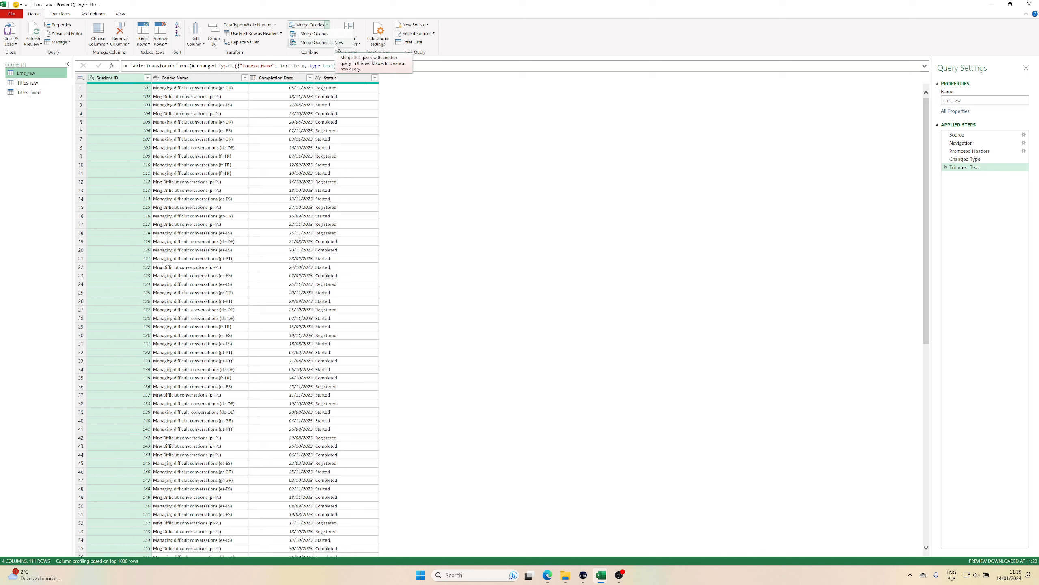
click(335, 44)
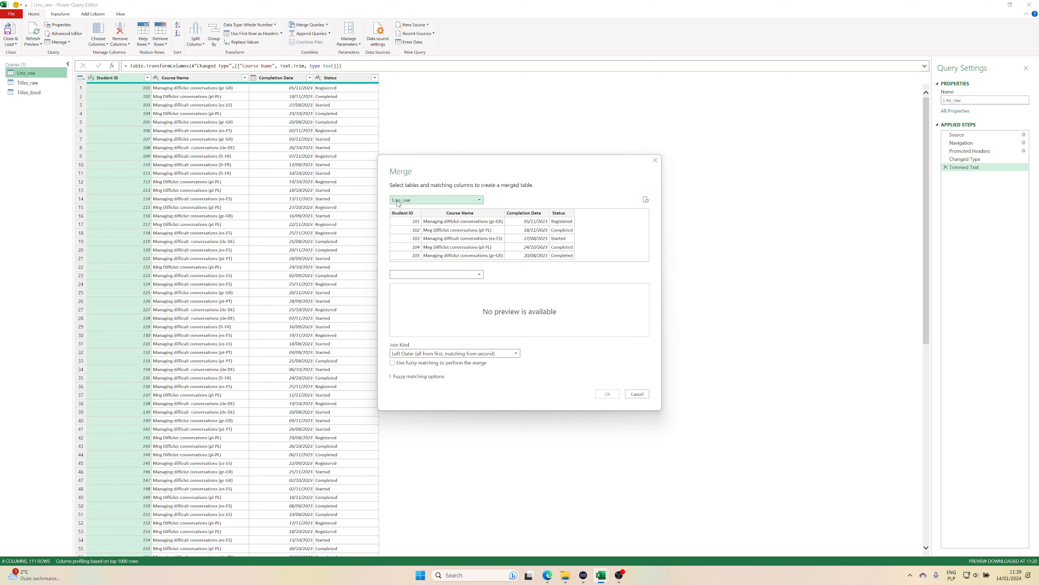
click(473, 213)
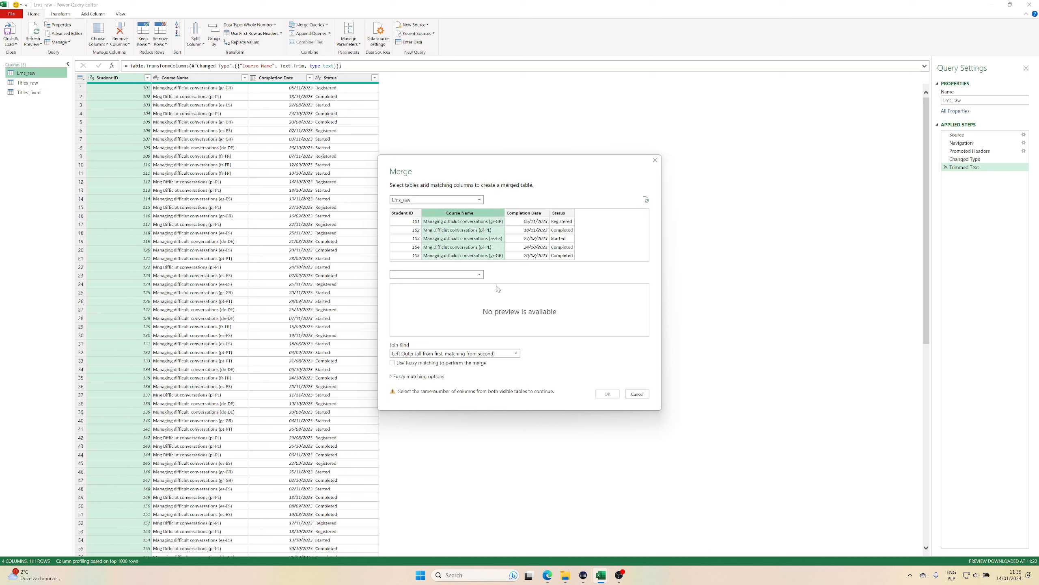
click(479, 275)
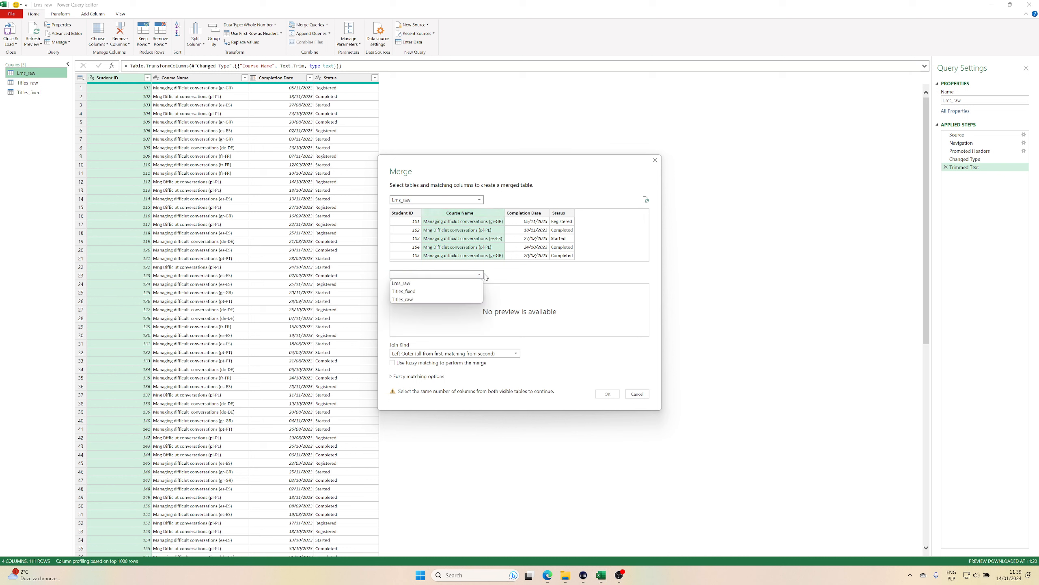
click(413, 295)
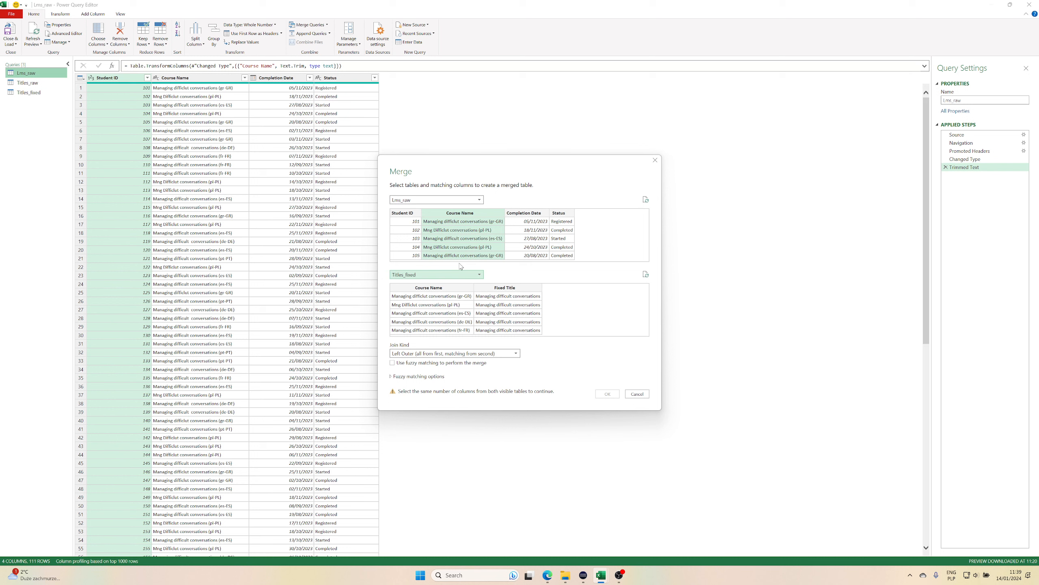
click(433, 289)
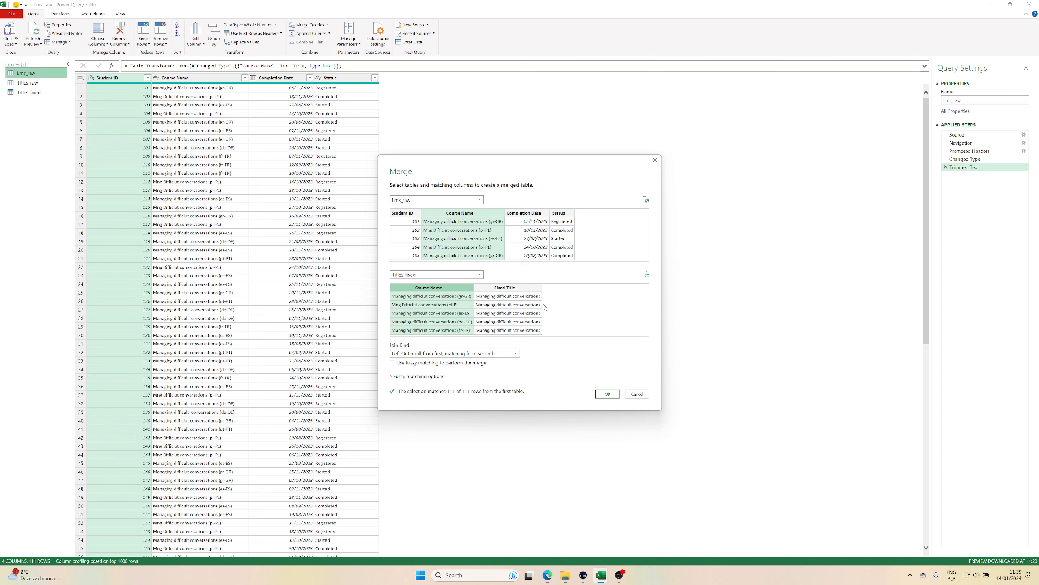
click(607, 394)
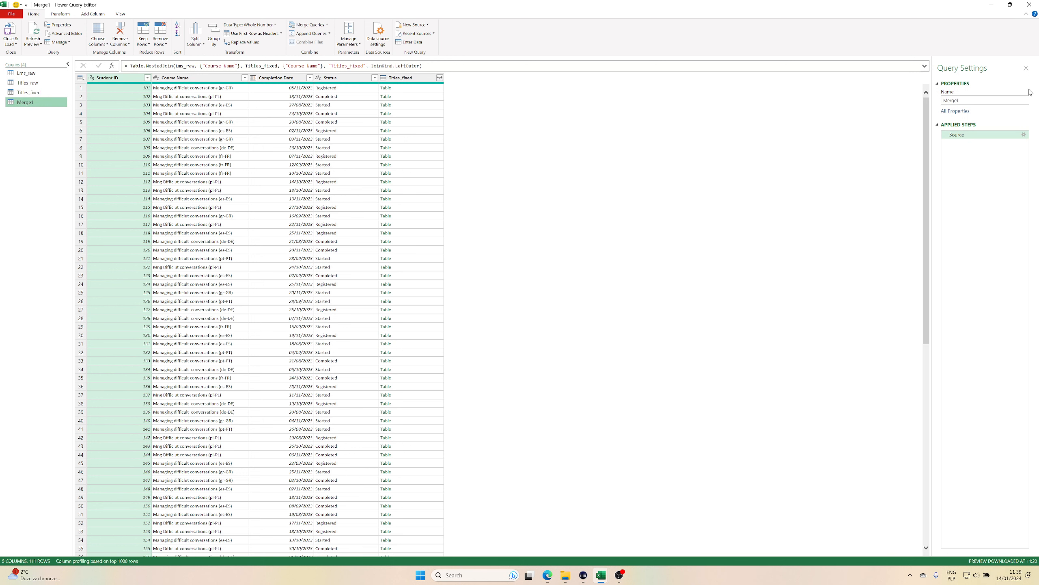
Rename the merged query as LMS_report.
double_click(970, 100)
text(KMS_r)
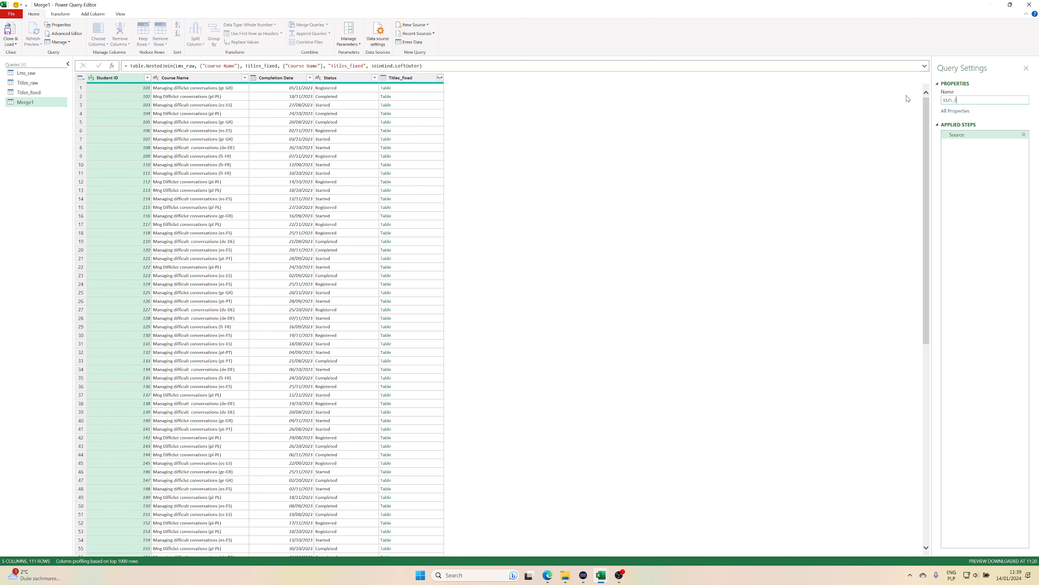
text(ec)
key(BackSpace)
key(XF86AudioLowerVolume)
key(Delete)
text(L)
click(23, 131)
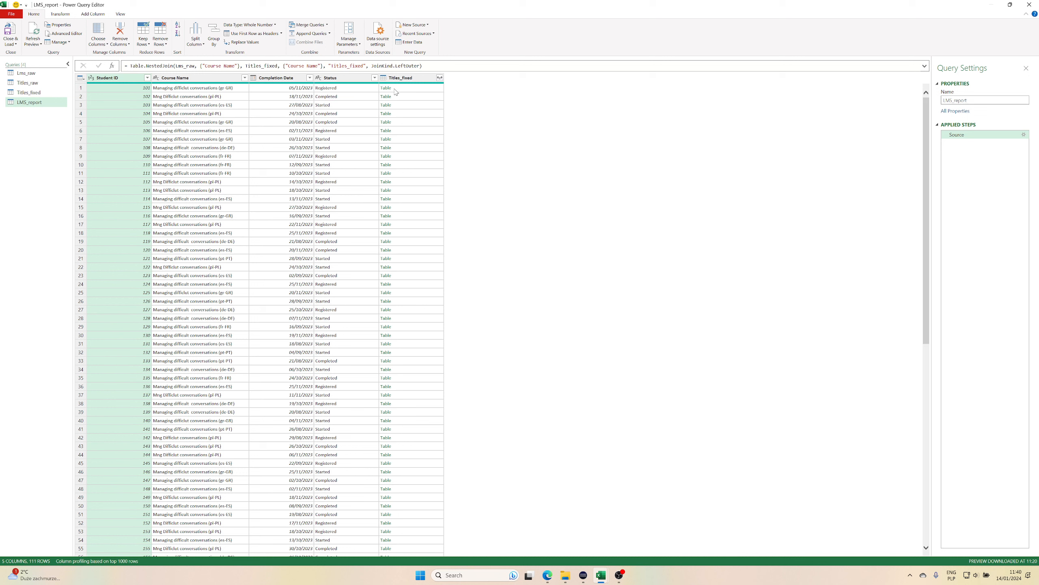
Expand the Titles_fixed column to include only Fixed Title, without the original column name as prefix.
click(440, 78)
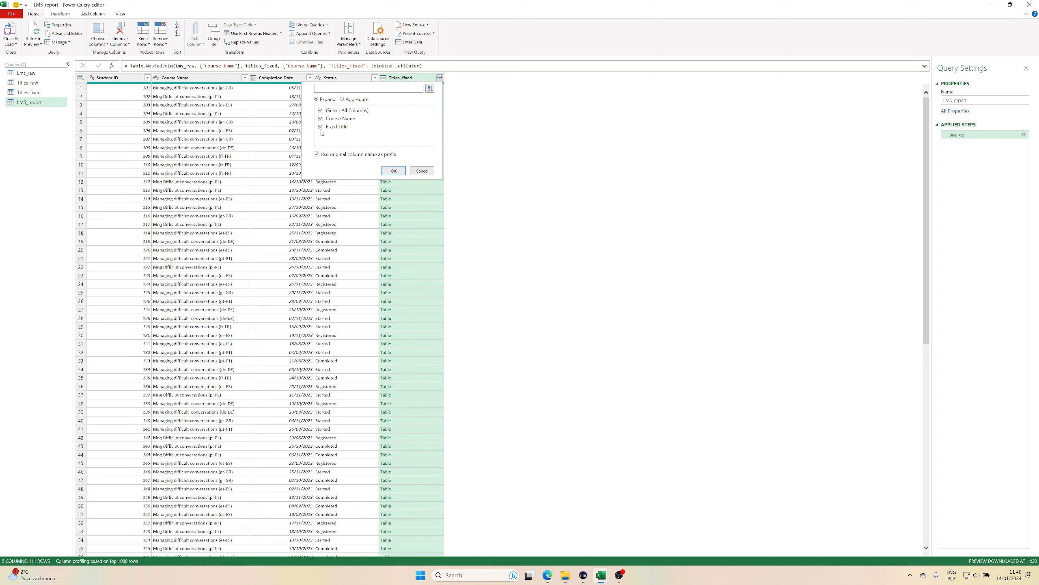
click(321, 110)
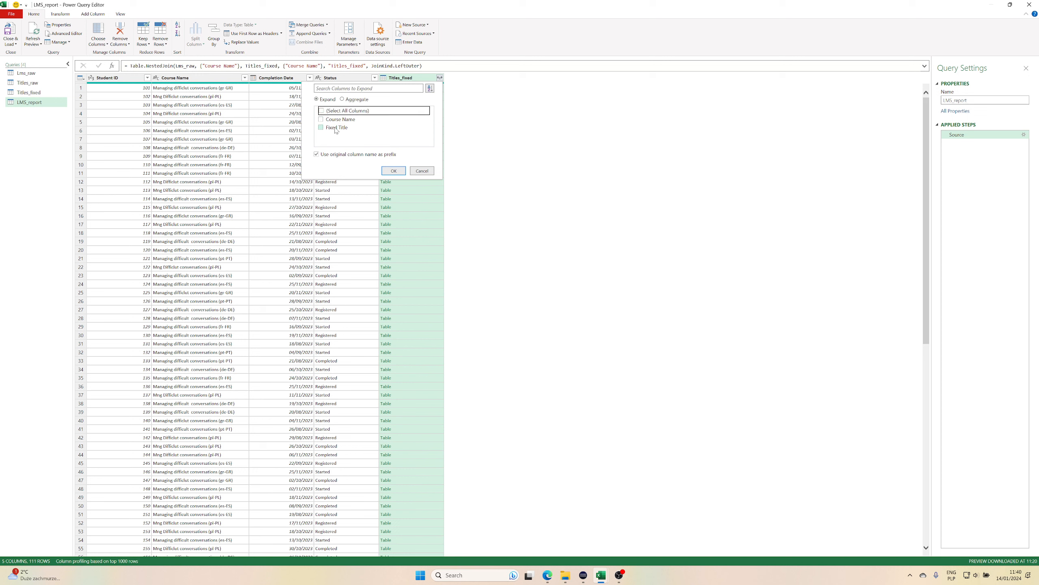
click(322, 128)
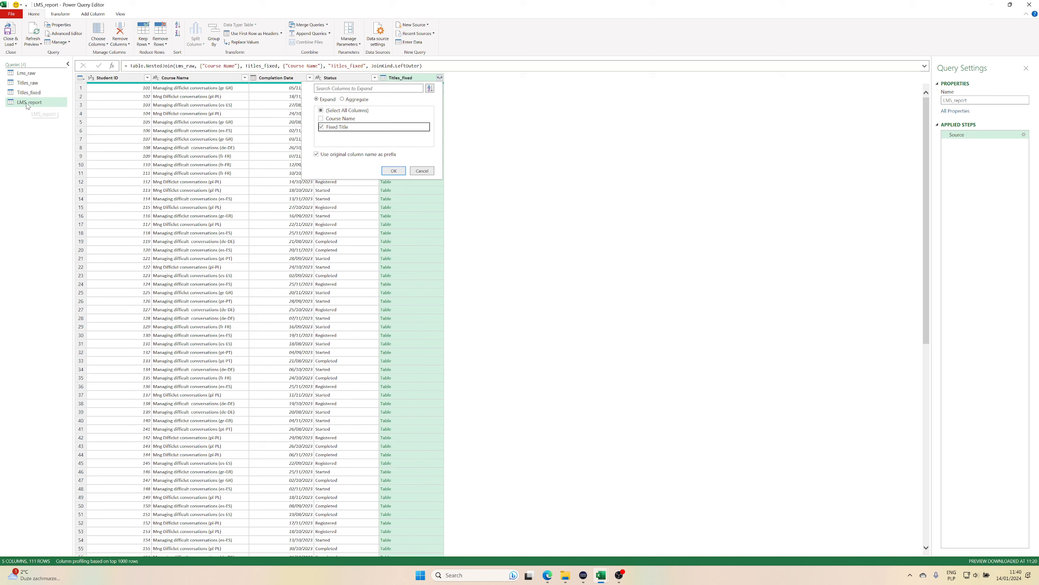
click(318, 155)
click(385, 172)
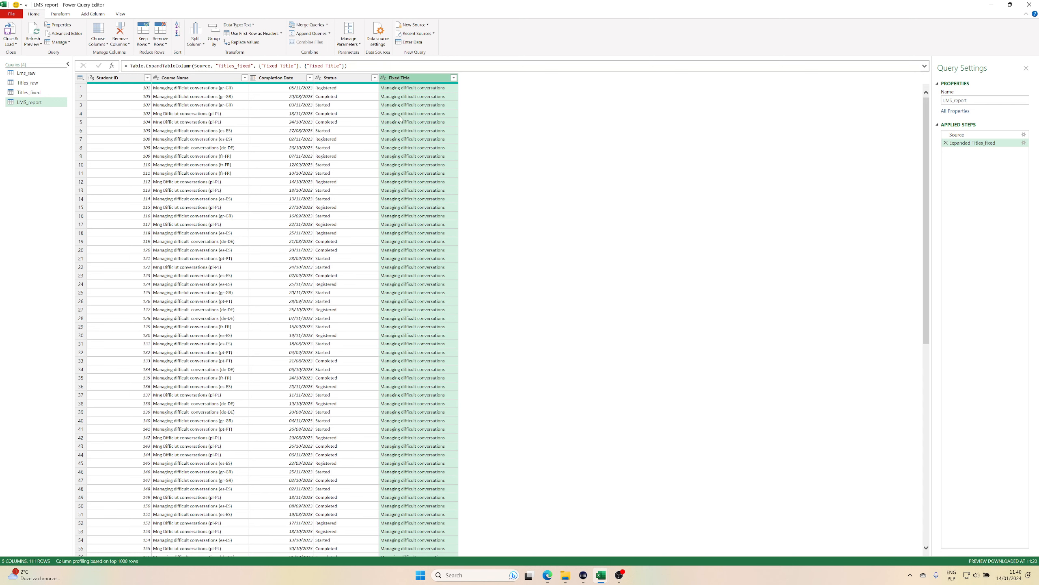
Move the Fixed Title column between Student ID and Course Name and check its rows against the course names.
drag(414, 80, 204, 80)
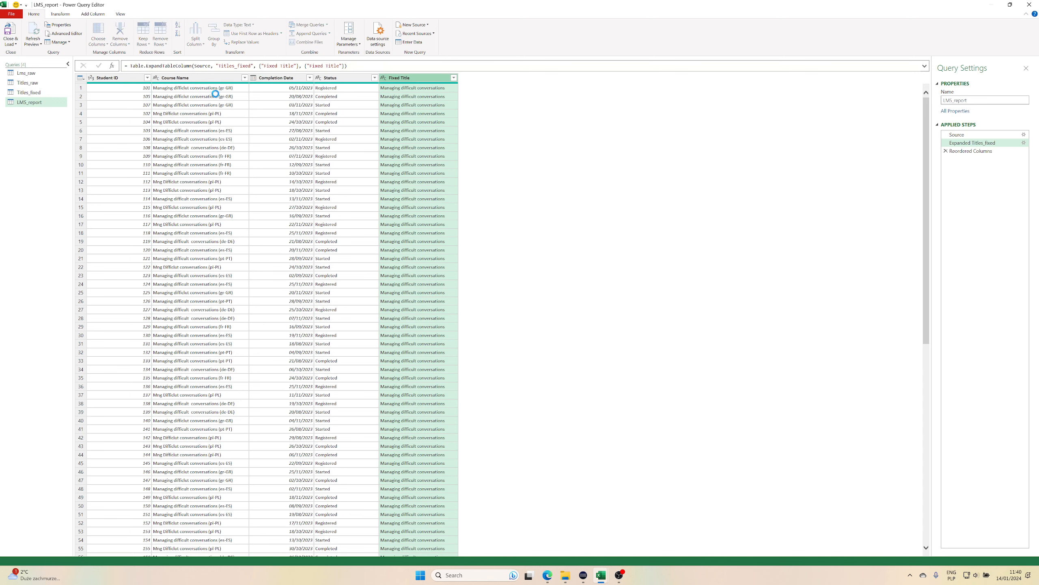
scroll(235, 294, down, 15)
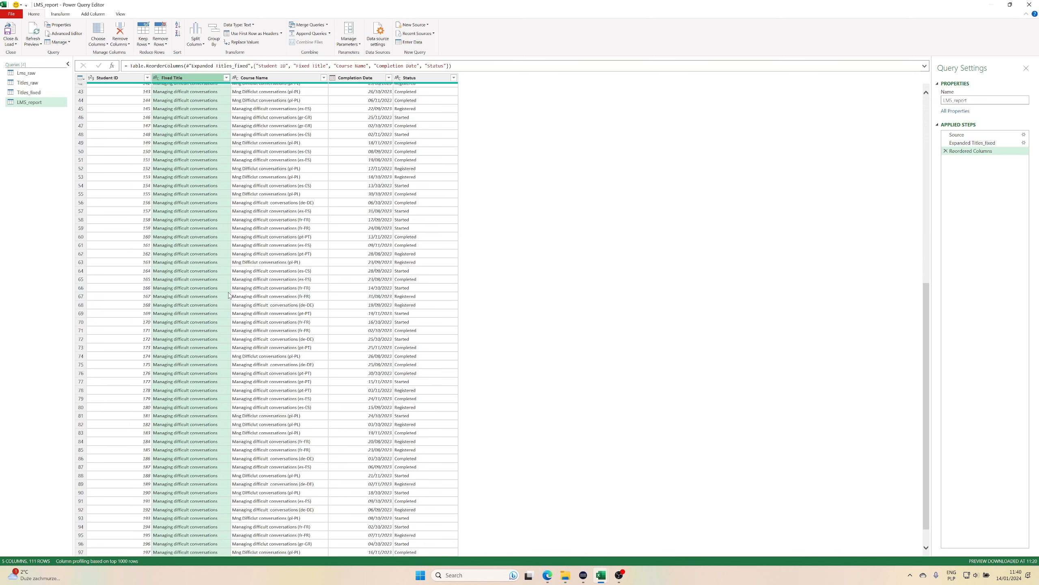
scroll(230, 295, up, 15)
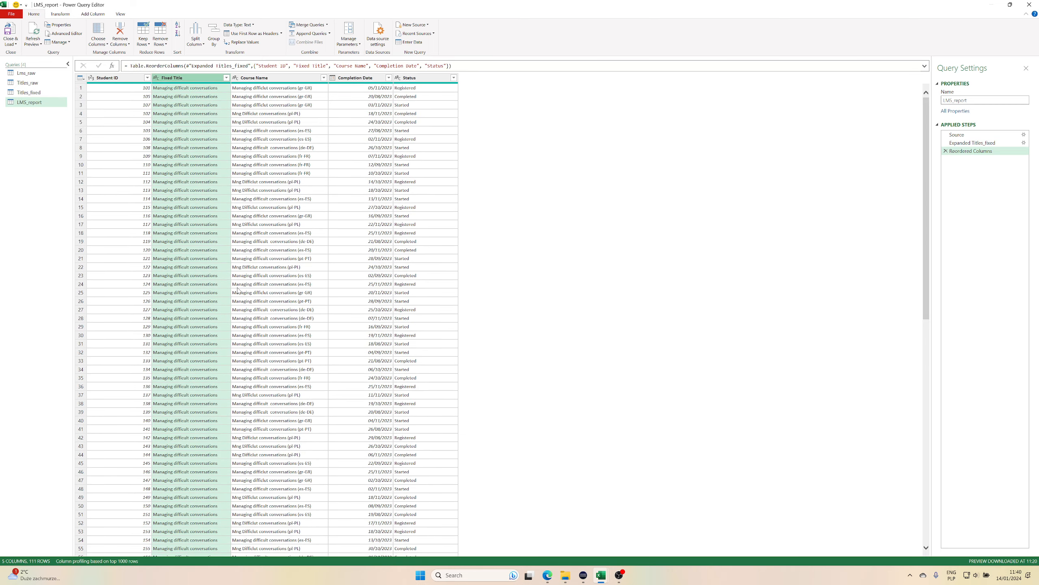
Close the query editor and load the new queries as connections only.
click(10, 43)
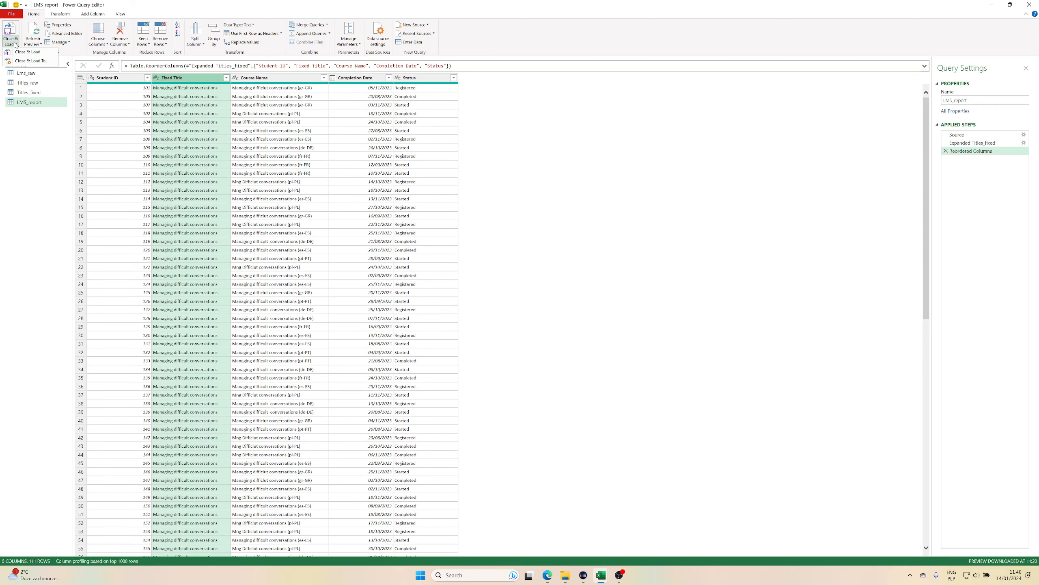
click(36, 62)
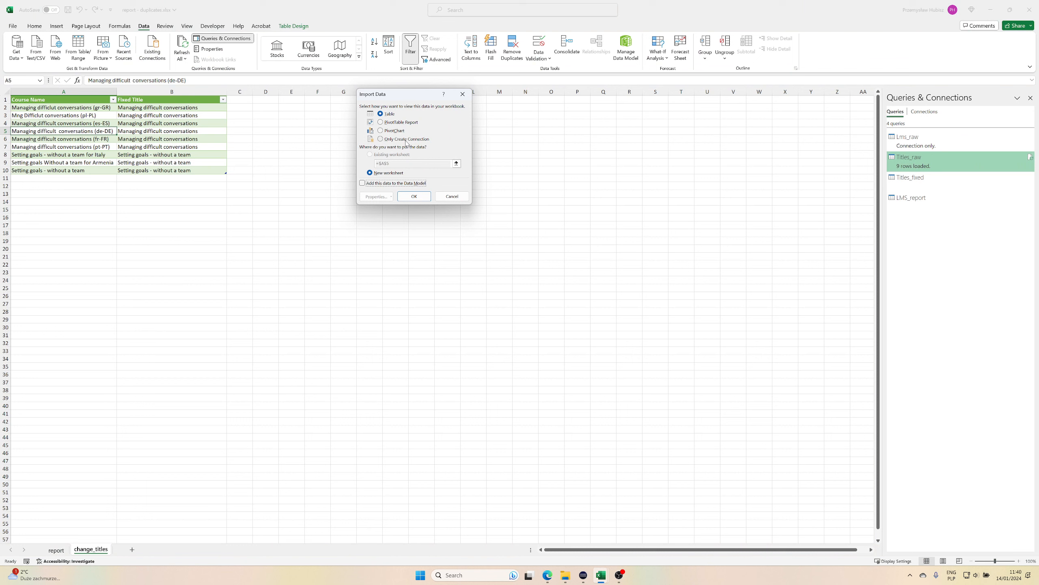
click(406, 140)
click(415, 196)
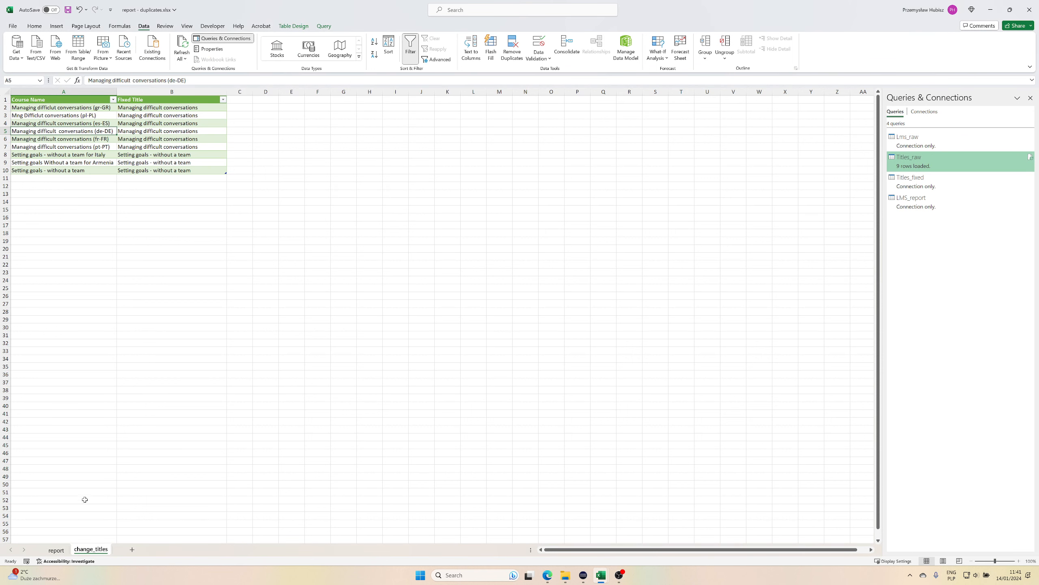
From the report sheet, change the LMS_report query's load settings to a connection only that is also added to the Data Model.
click(56, 549)
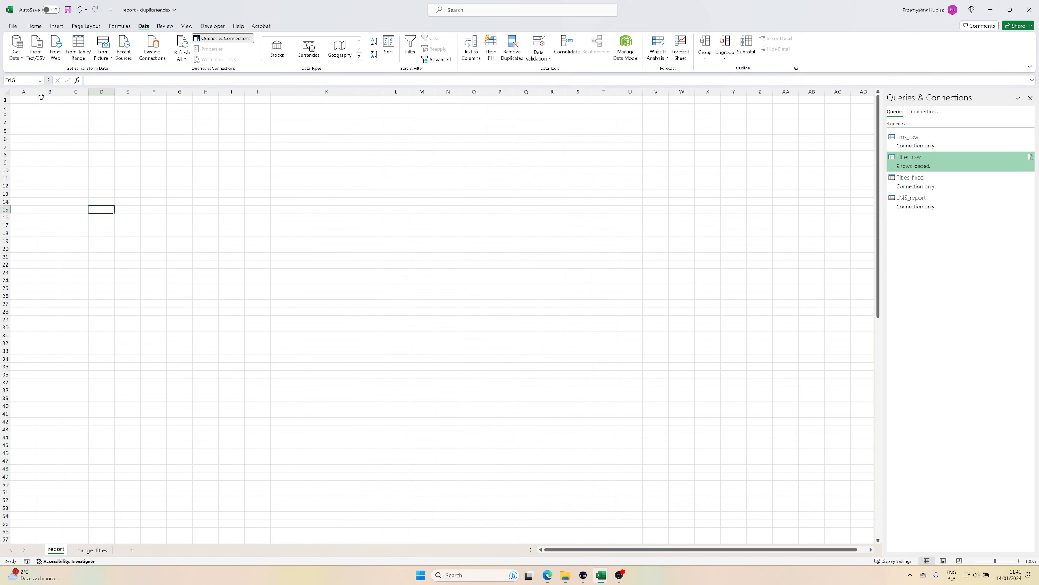
click(27, 100)
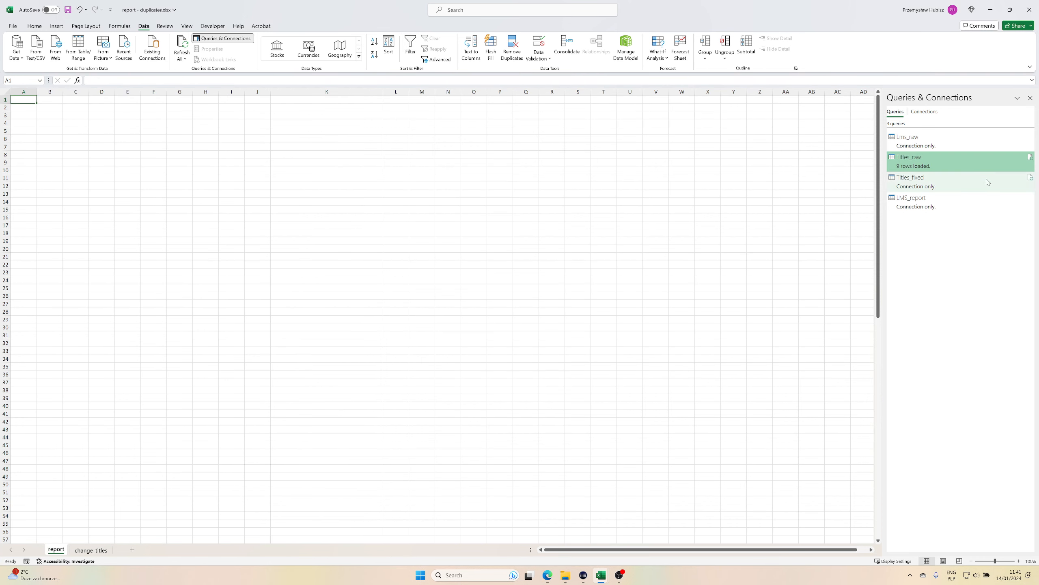
click(958, 209)
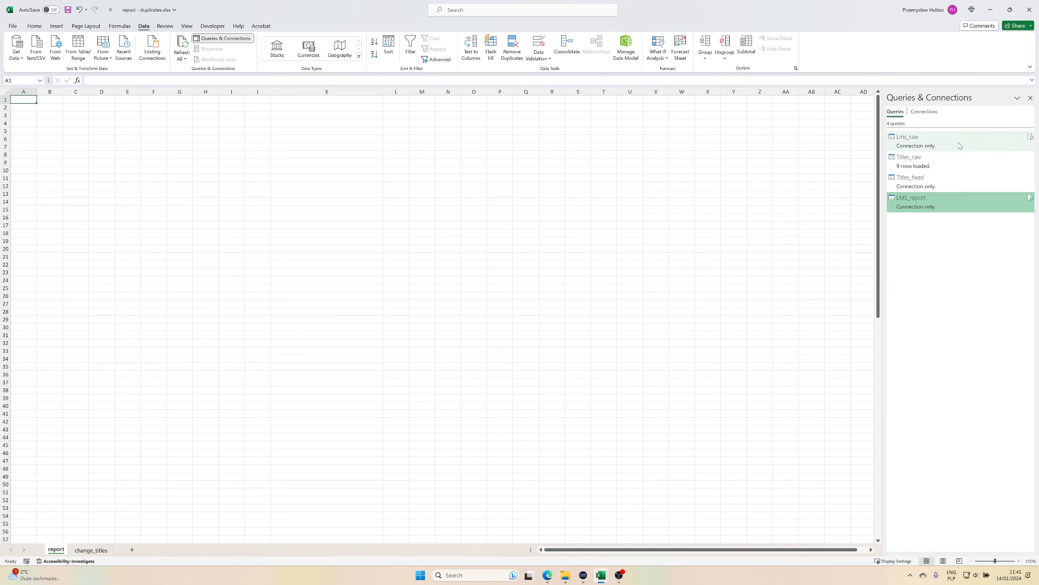
mouse_move(941, 205)
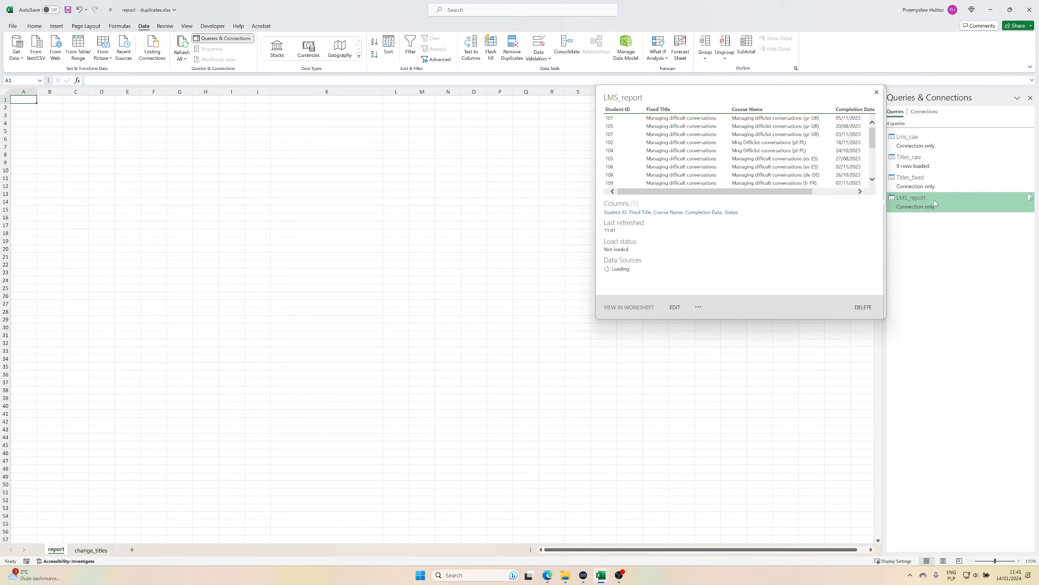
right_click(948, 204)
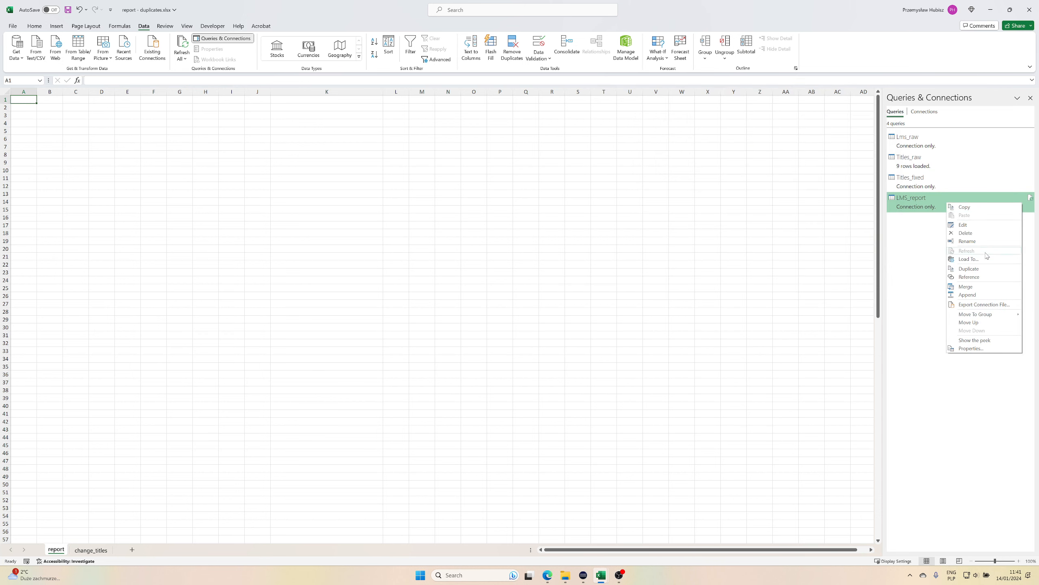
click(968, 258)
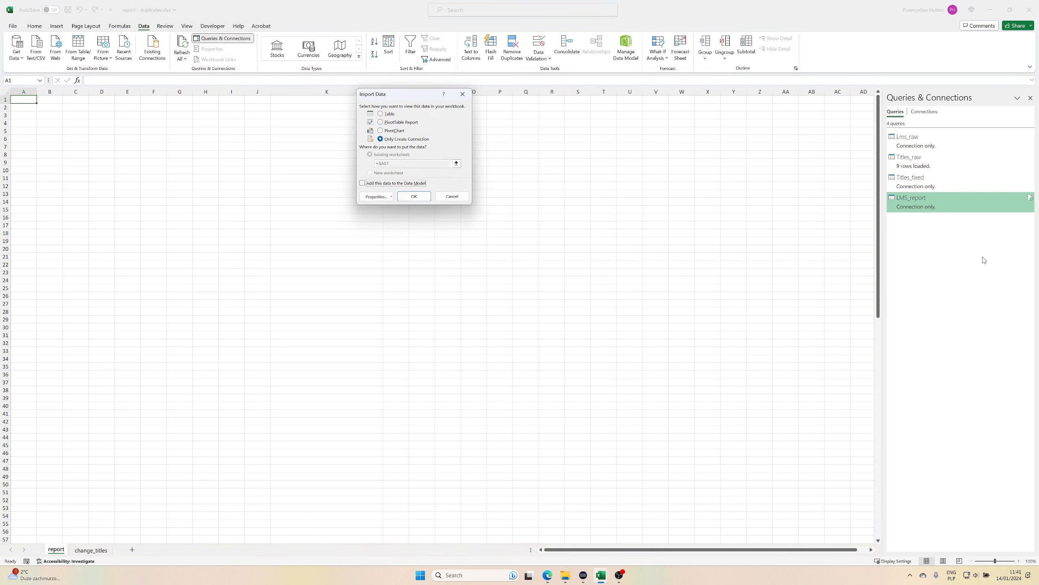
click(413, 185)
click(414, 196)
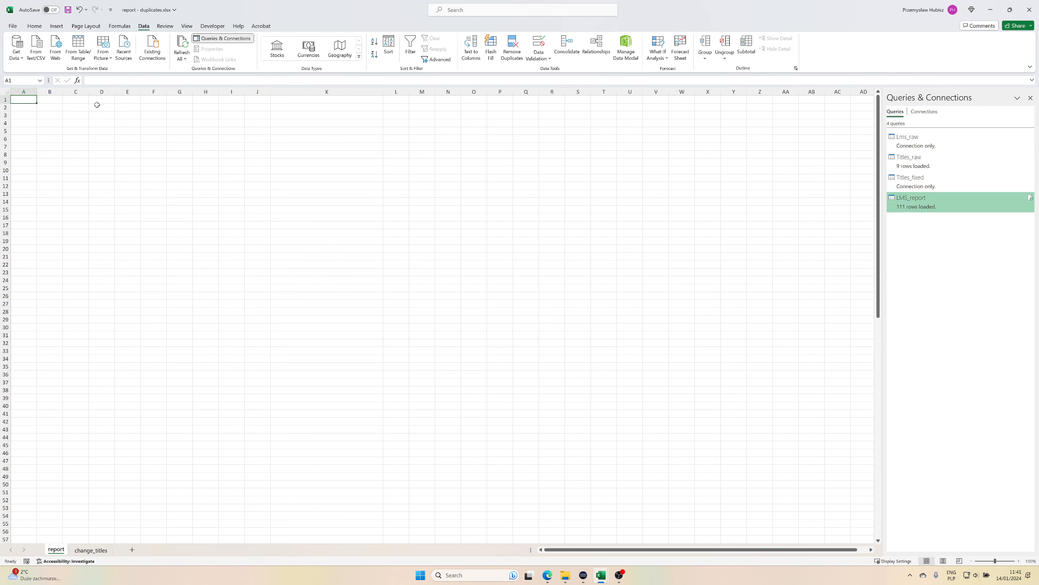
Insert a PivotTable from the Data Model at cell A1 of the report sheet.
click(56, 26)
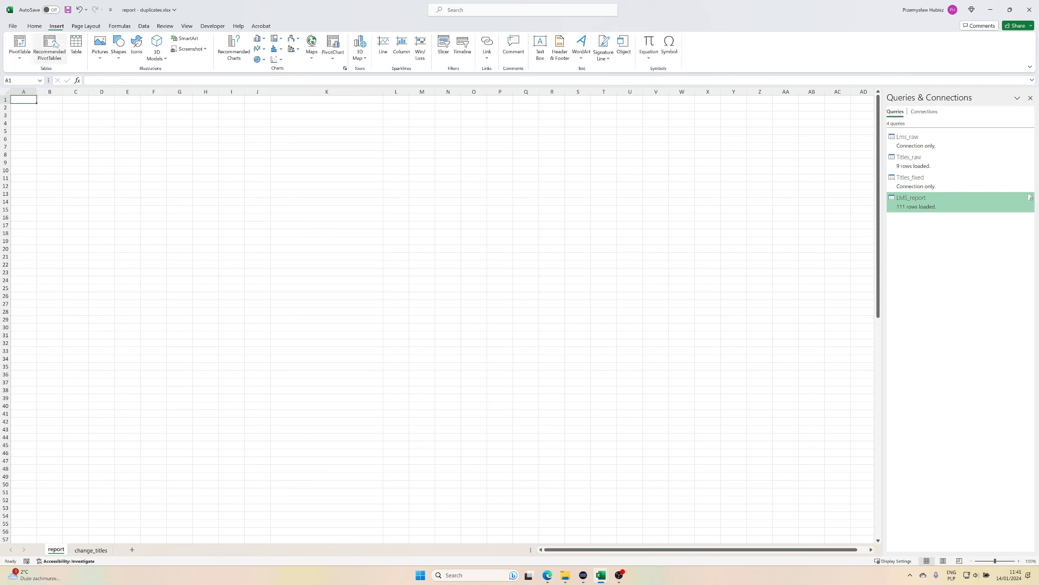
click(20, 47)
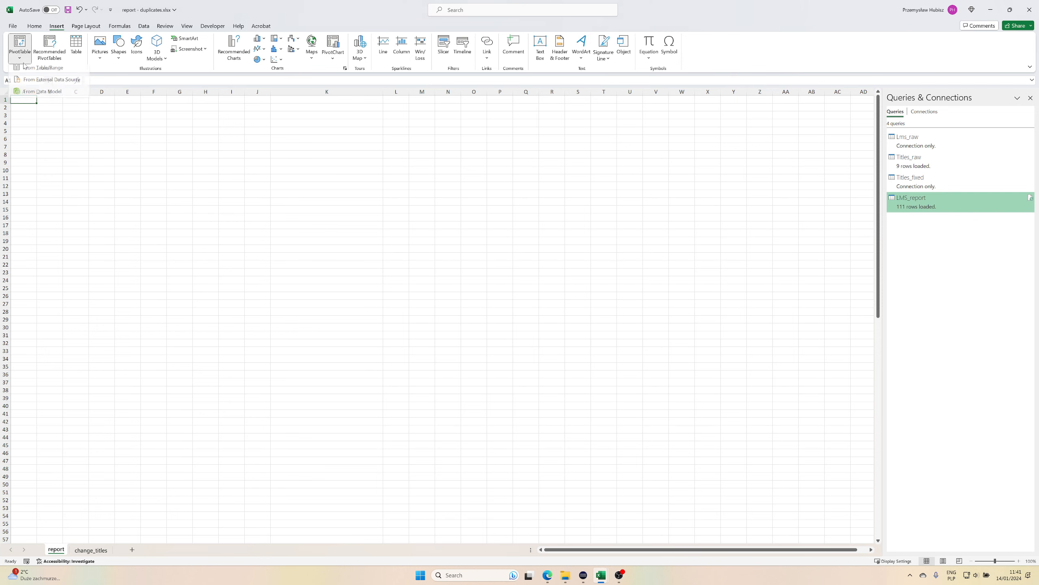
click(34, 97)
click(441, 185)
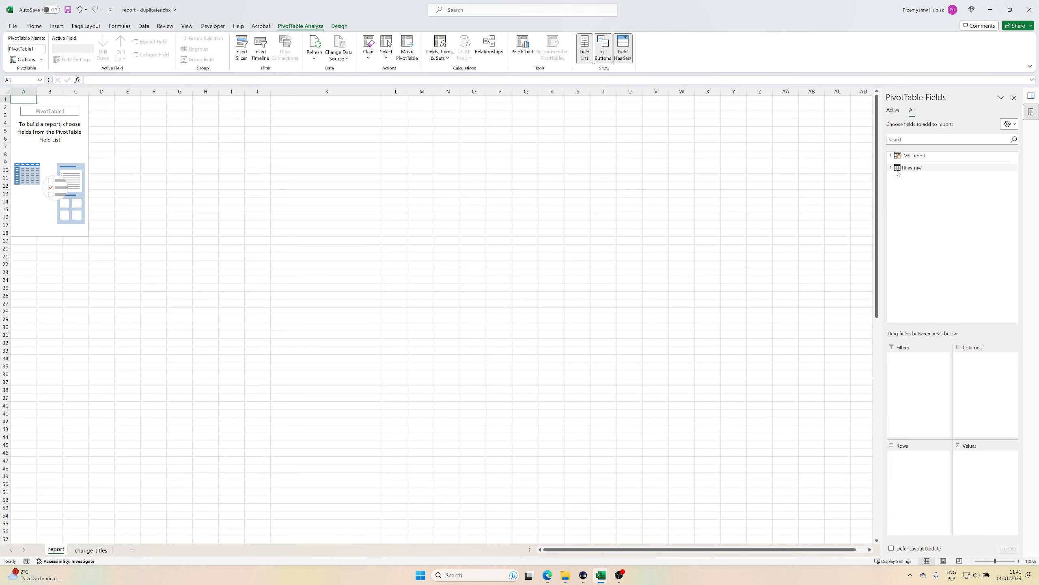
click(91, 551)
click(64, 551)
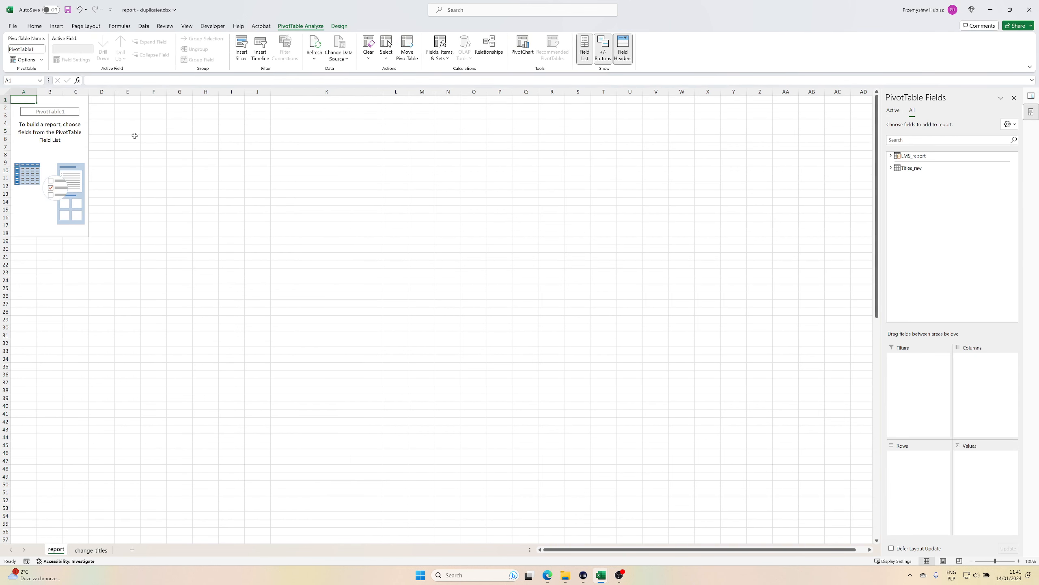
Add Fixed Title and, beneath it, Course Name from LMS_report to the PivotTable rows and check how the courses are grouped.
click(891, 155)
drag(921, 173, 923, 513)
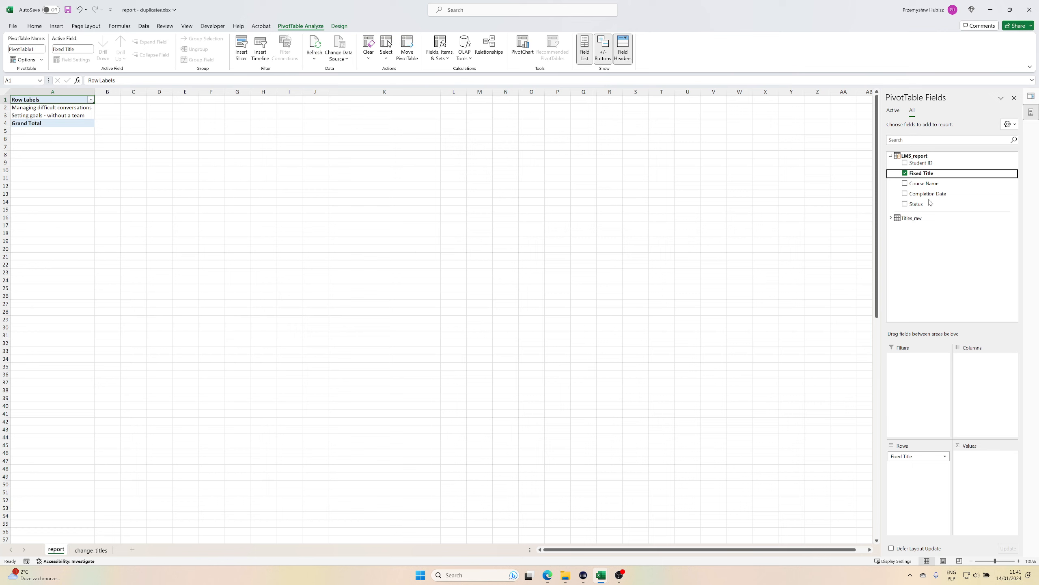
drag(933, 186, 921, 495)
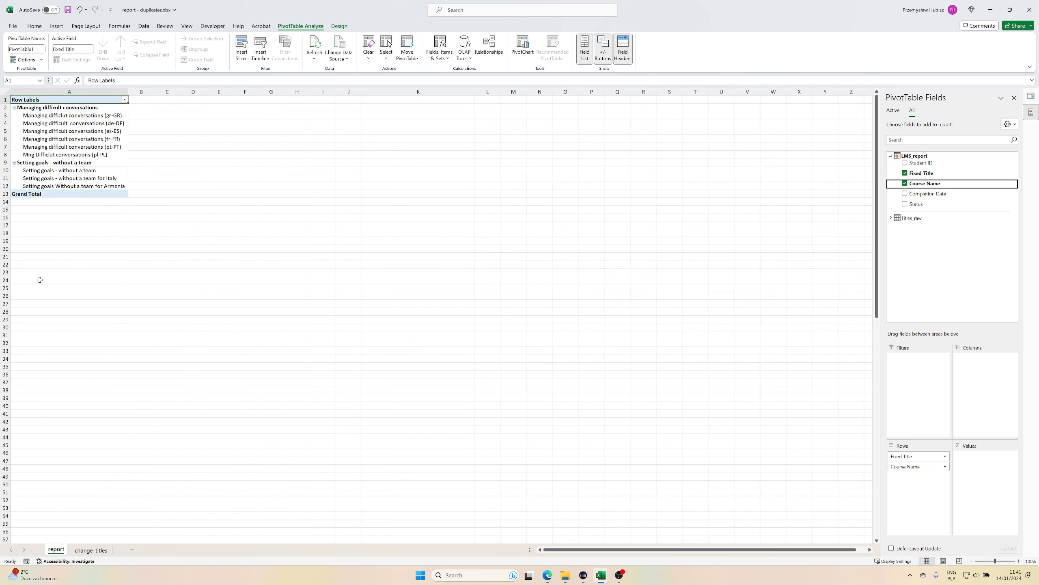
click(79, 108)
click(80, 162)
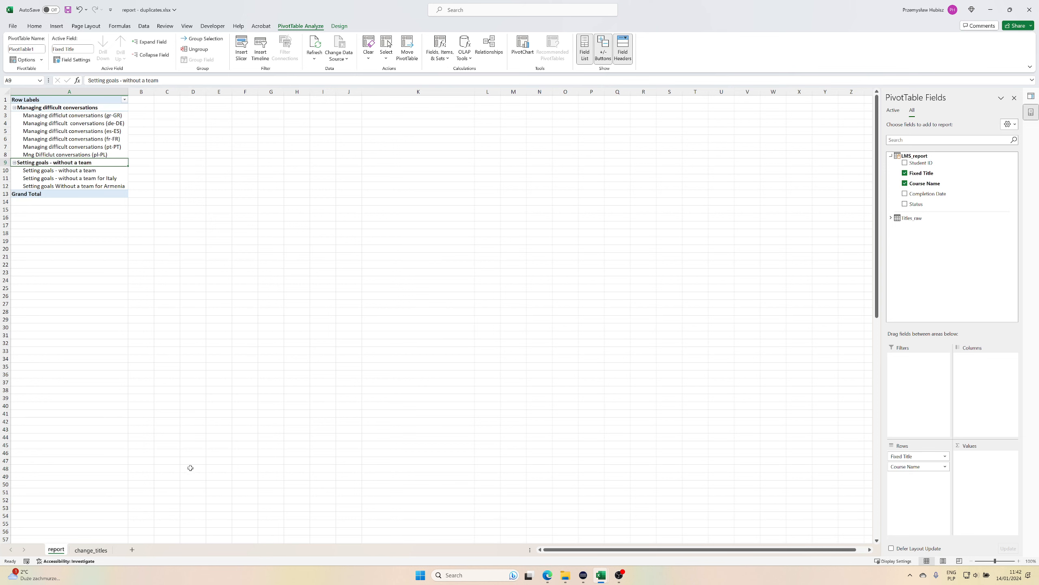
On the change_titles sheet, copy the word "Mng" from the pl-PL course name in A3, leaving the cell unedited.
click(83, 551)
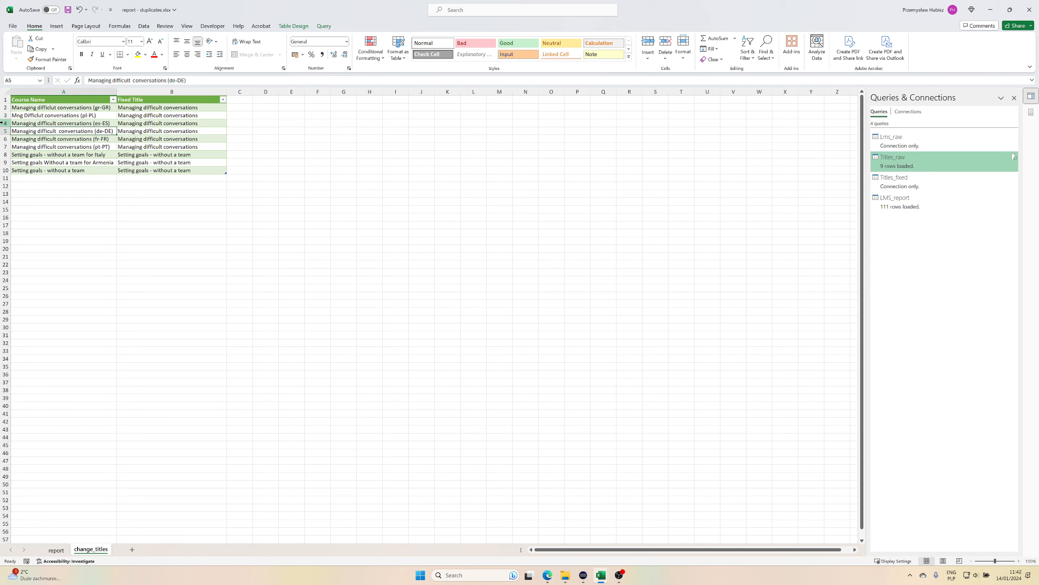
click(22, 115)
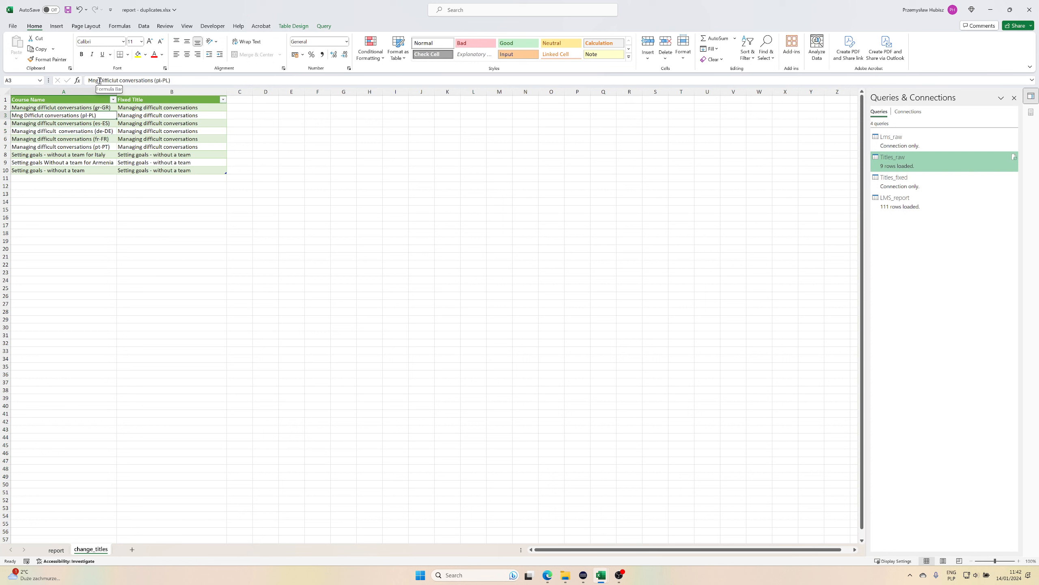
drag(98, 81, 88, 81)
key(ctrl+c)
key(Escape)
click(177, 225)
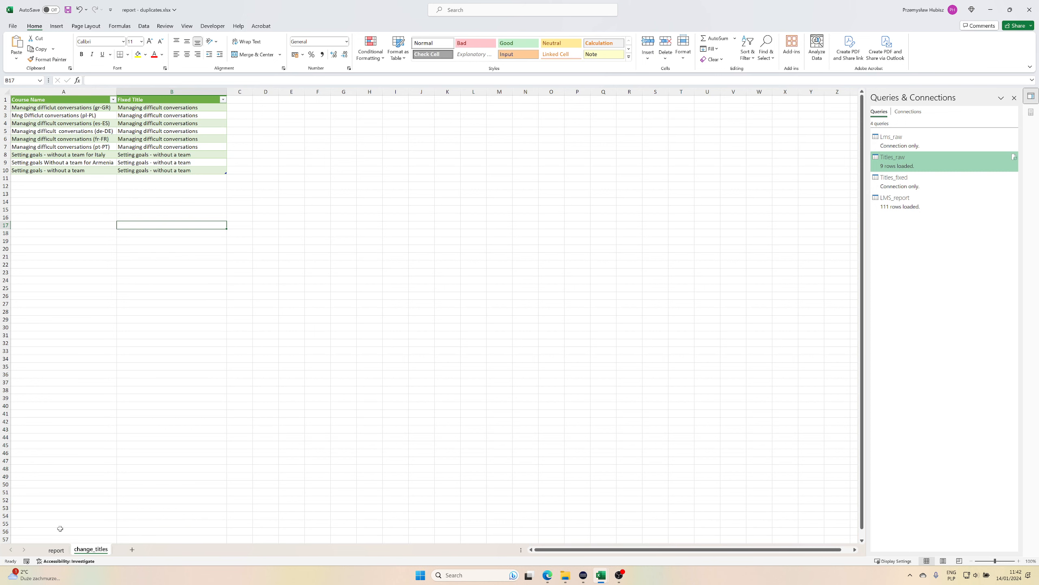
Set up a find-and-replace on the change_titles sheet that finds "Managing" and replaces it with "Mng".
click(57, 550)
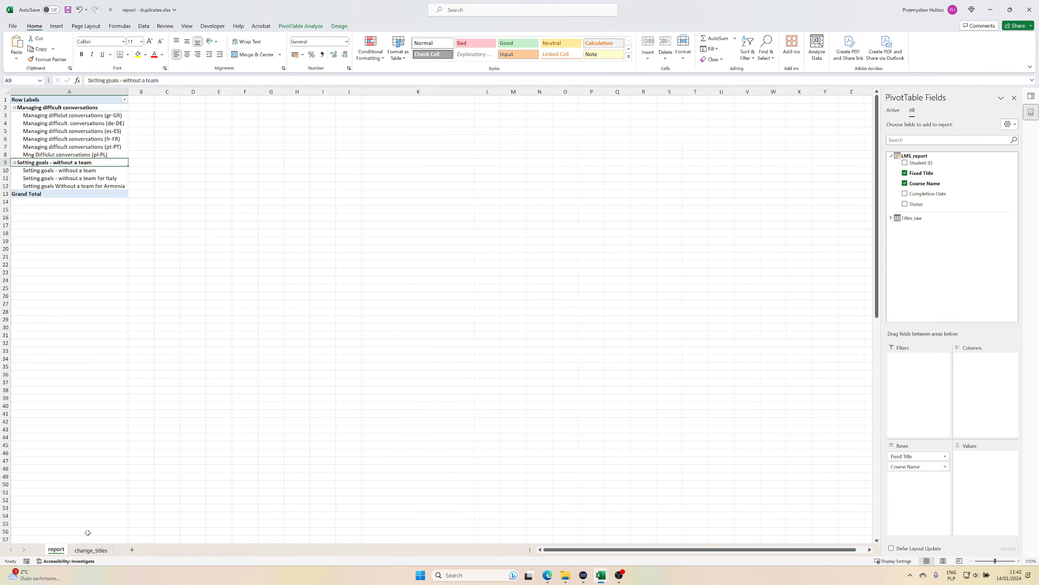
click(91, 550)
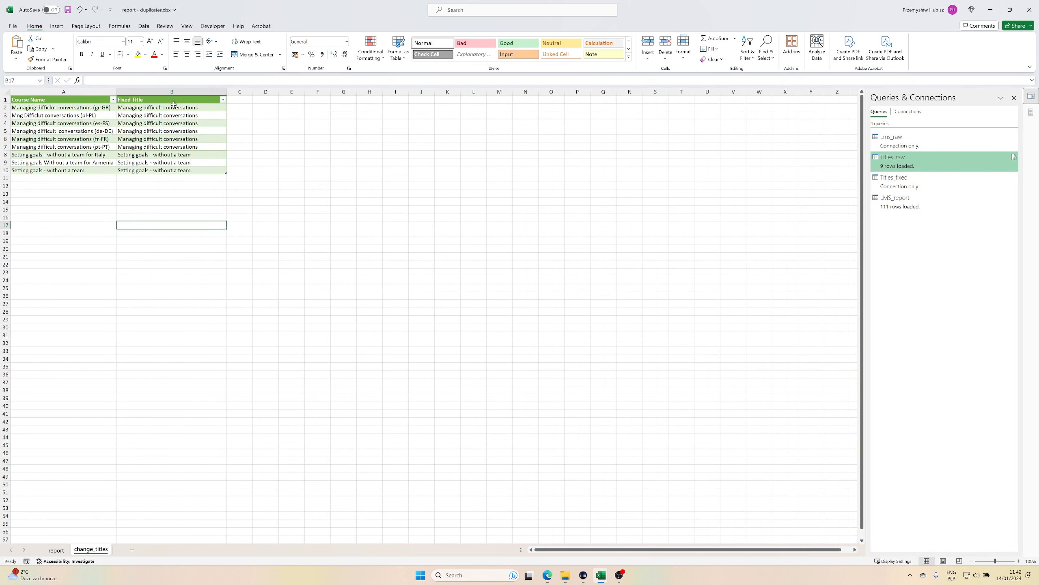
drag(182, 108, 188, 145)
key(ctrl+f)
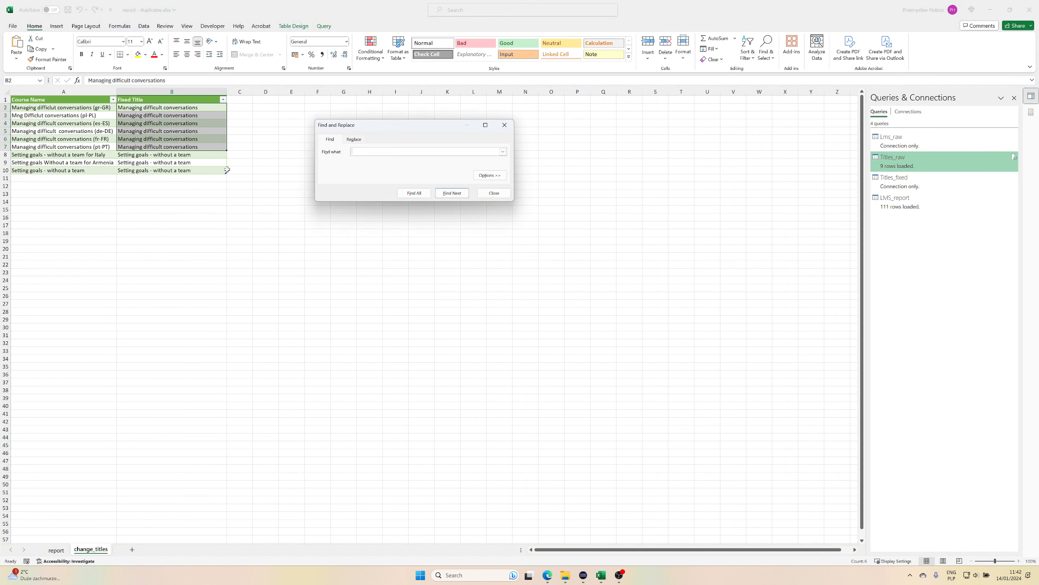
click(354, 139)
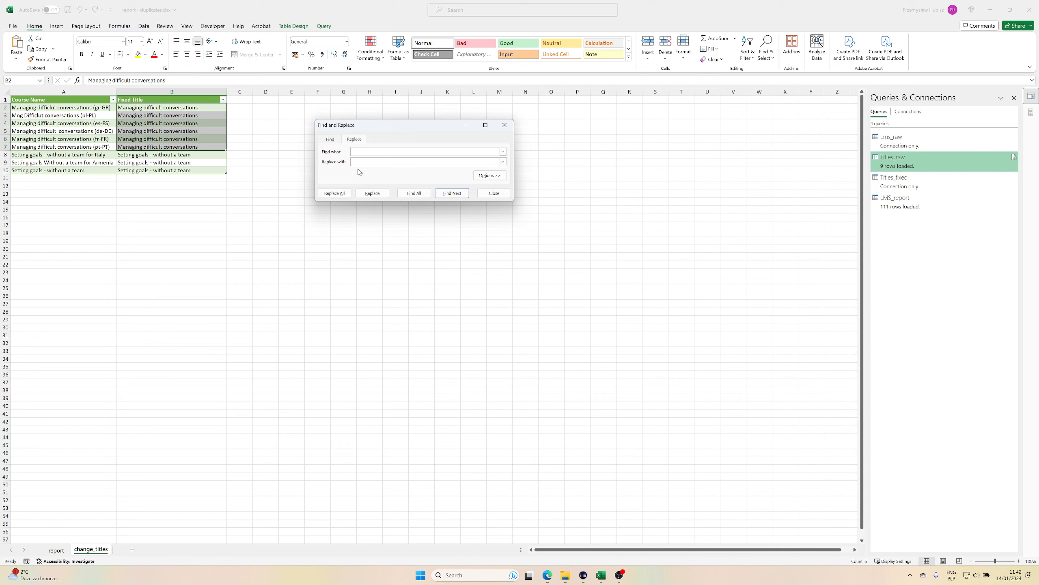
text(Mng)
click(129, 107)
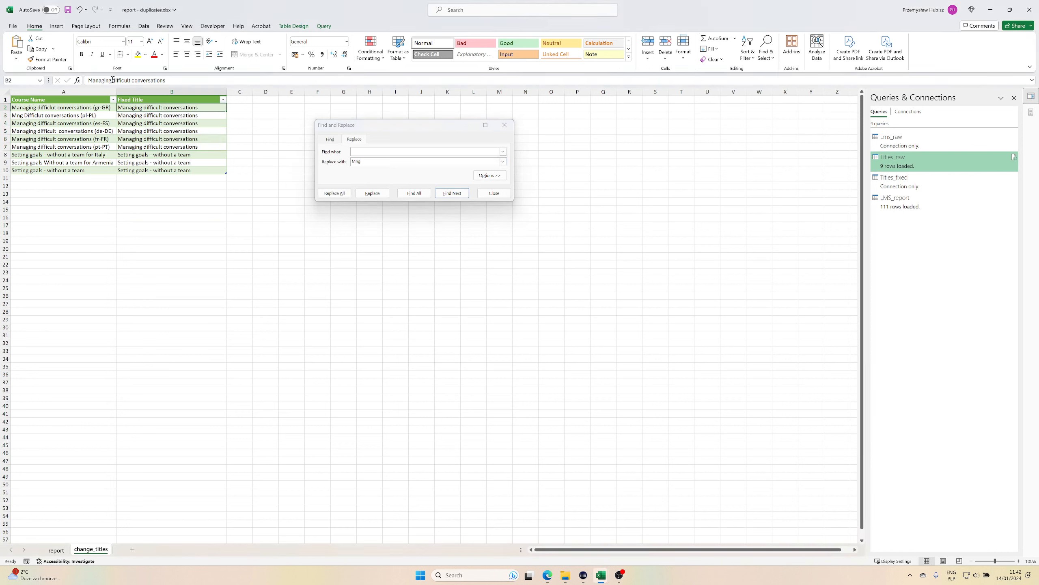
drag(112, 80, 87, 81)
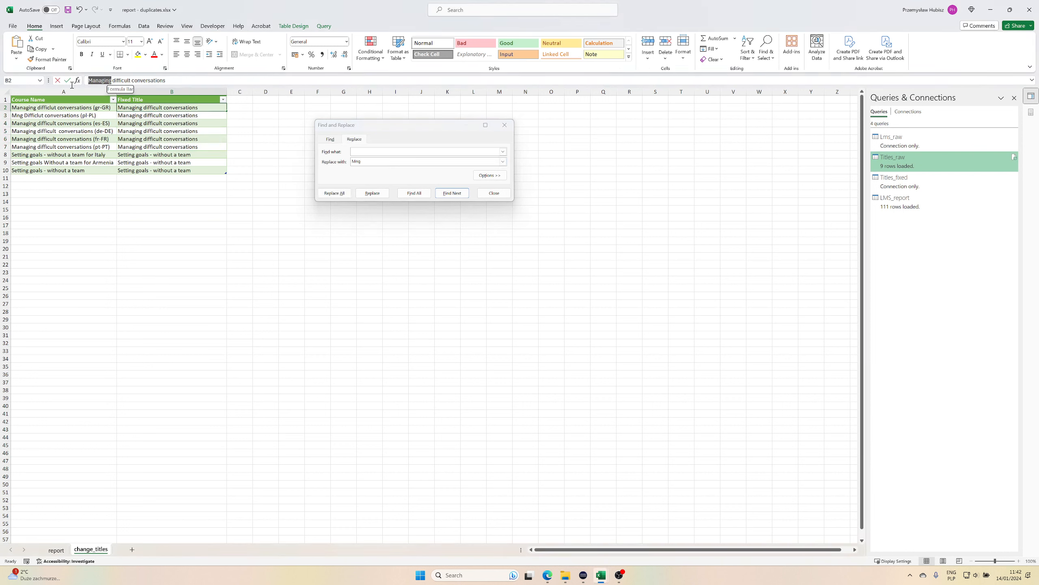
click(372, 151)
key(ctrl+v)
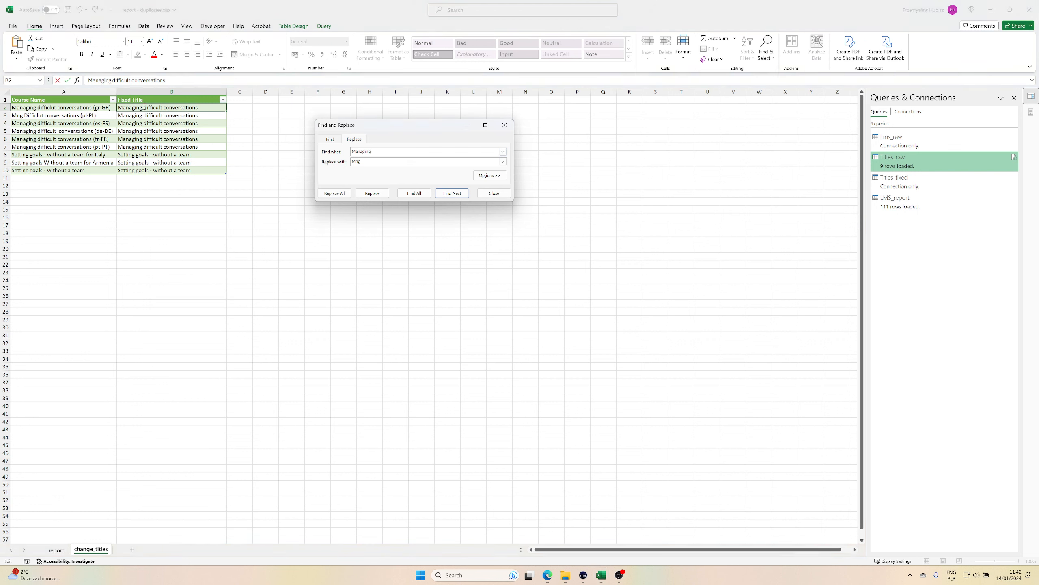
Replace all matches within Fixed Title cells B2:B7 only and close Find and Replace.
click(246, 108)
drag(168, 107, 168, 147)
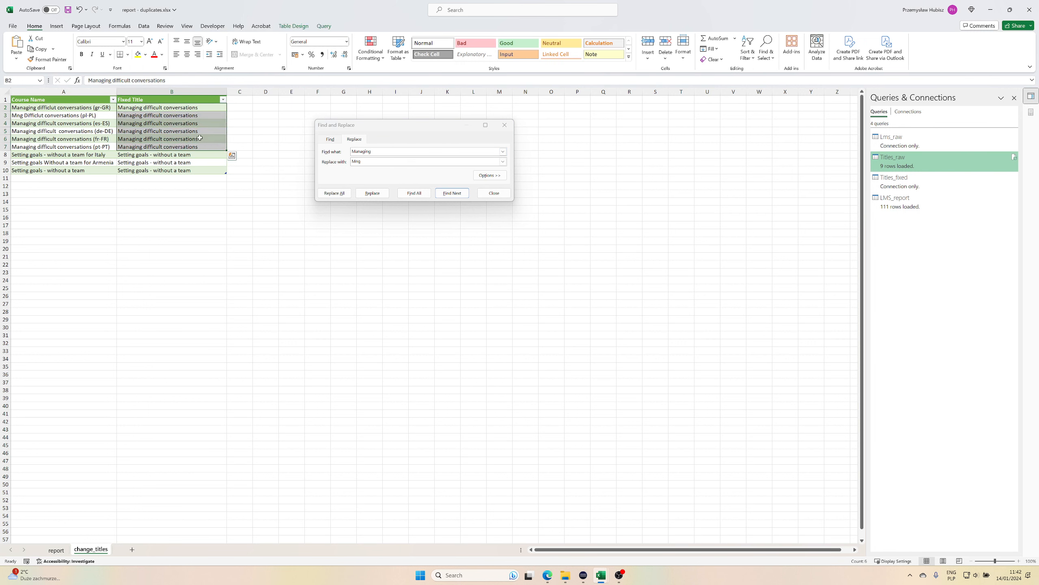
click(334, 193)
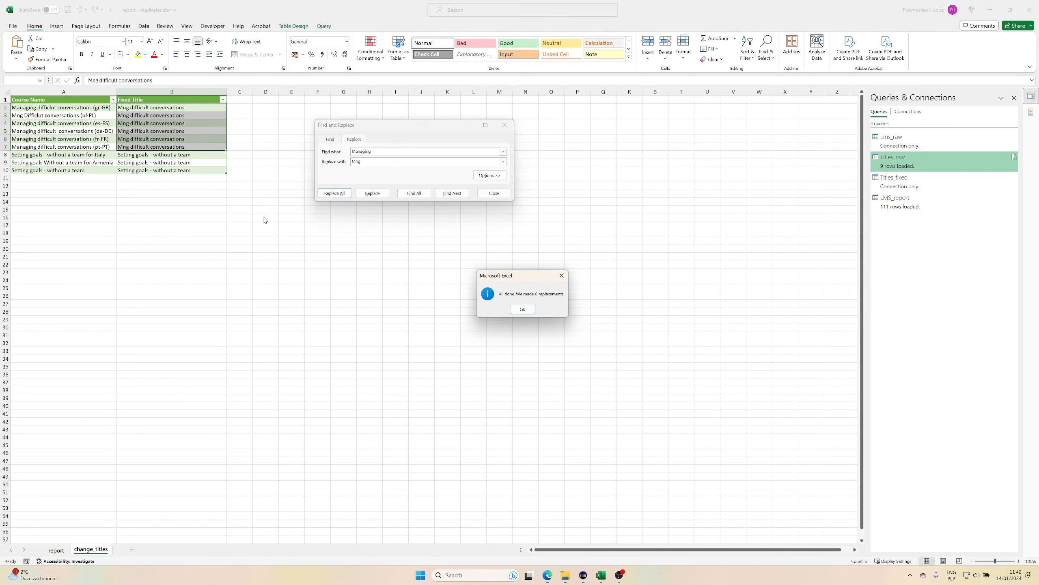
click(522, 309)
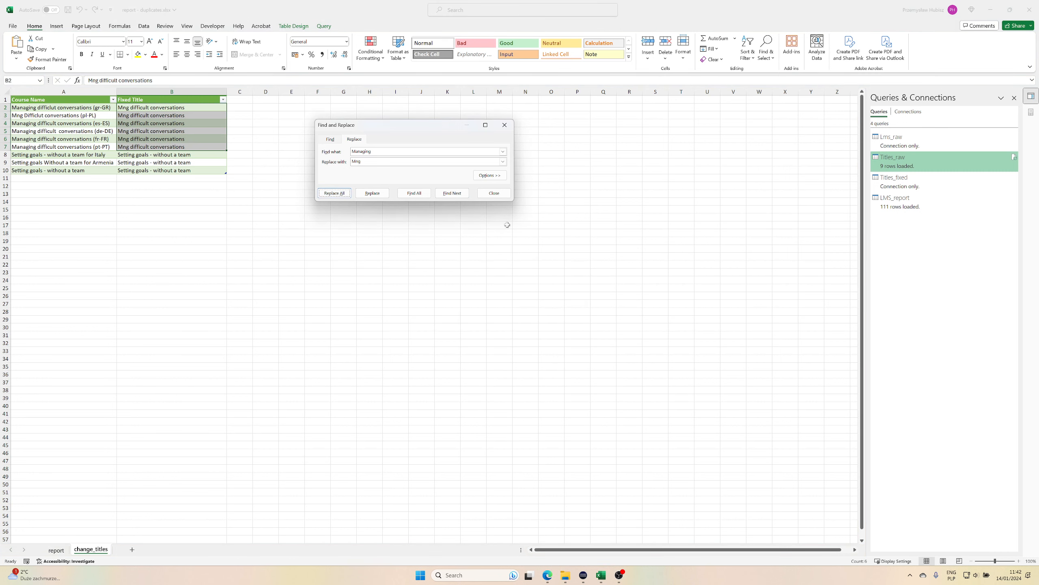
click(502, 193)
click(324, 226)
Refresh all queries and check the updated course title in the PivotTable on the report sheet.
click(56, 549)
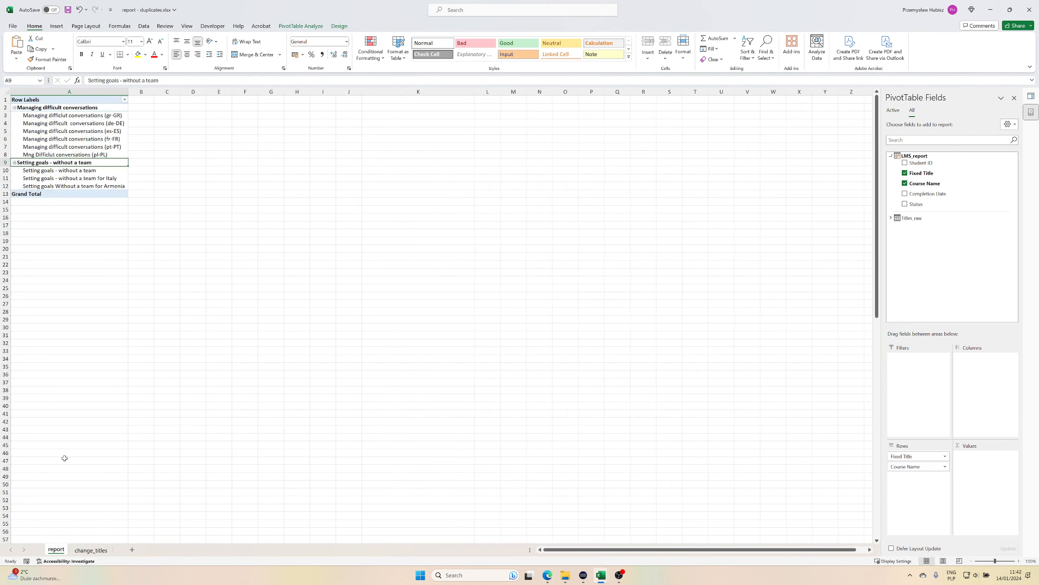
click(91, 550)
click(225, 231)
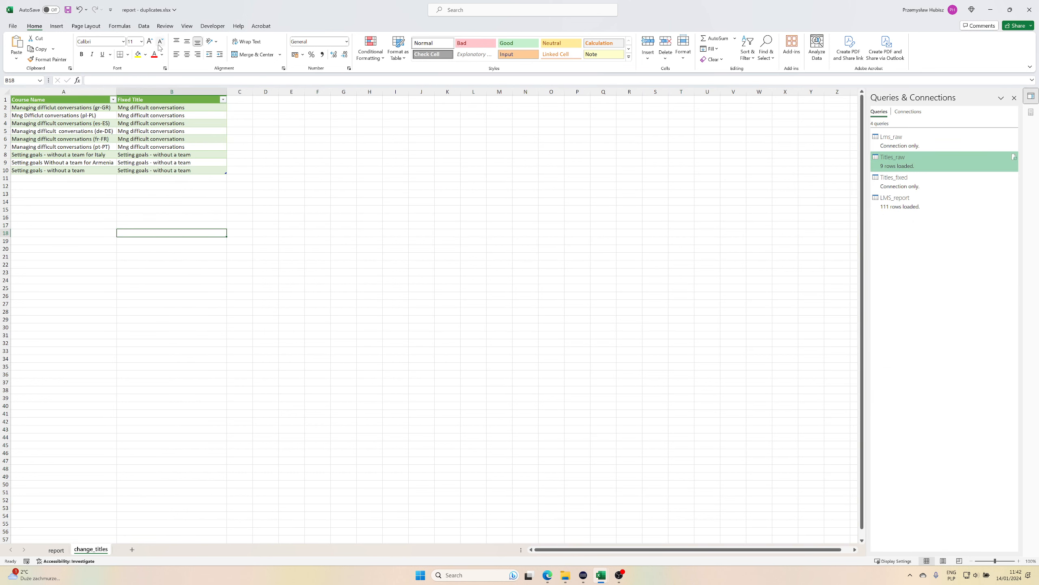
click(144, 28)
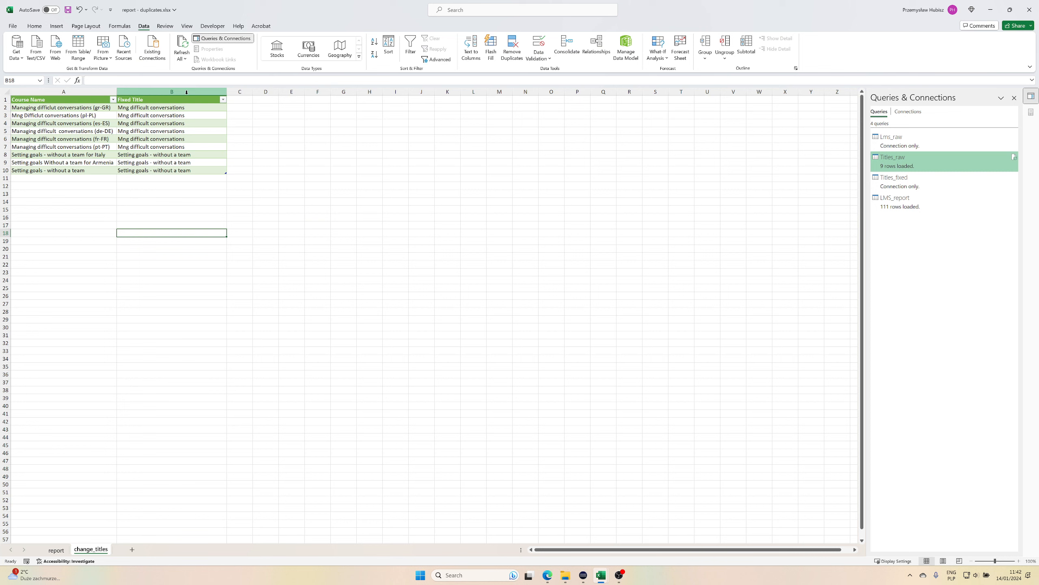
click(182, 45)
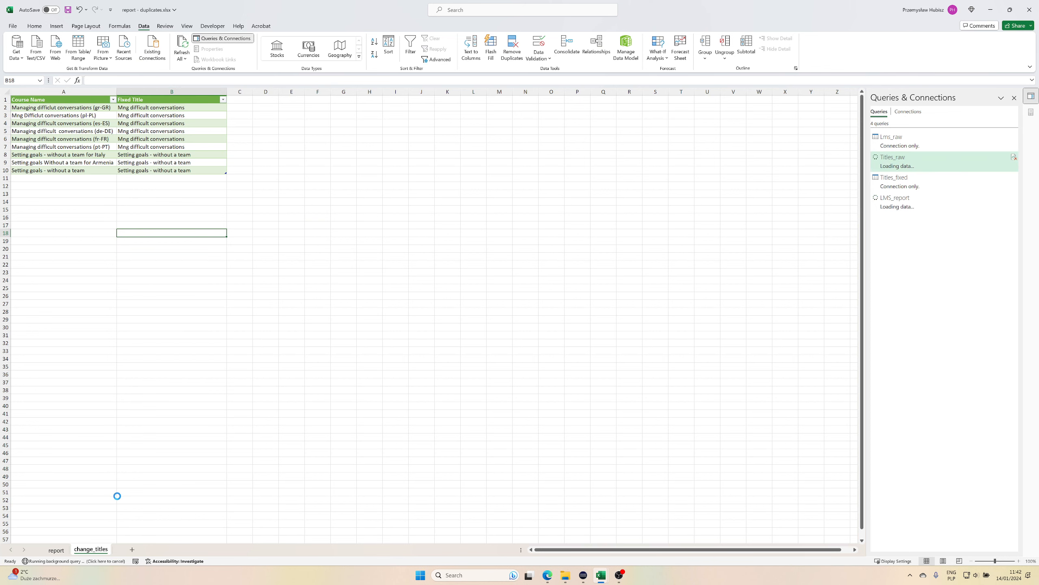
click(57, 550)
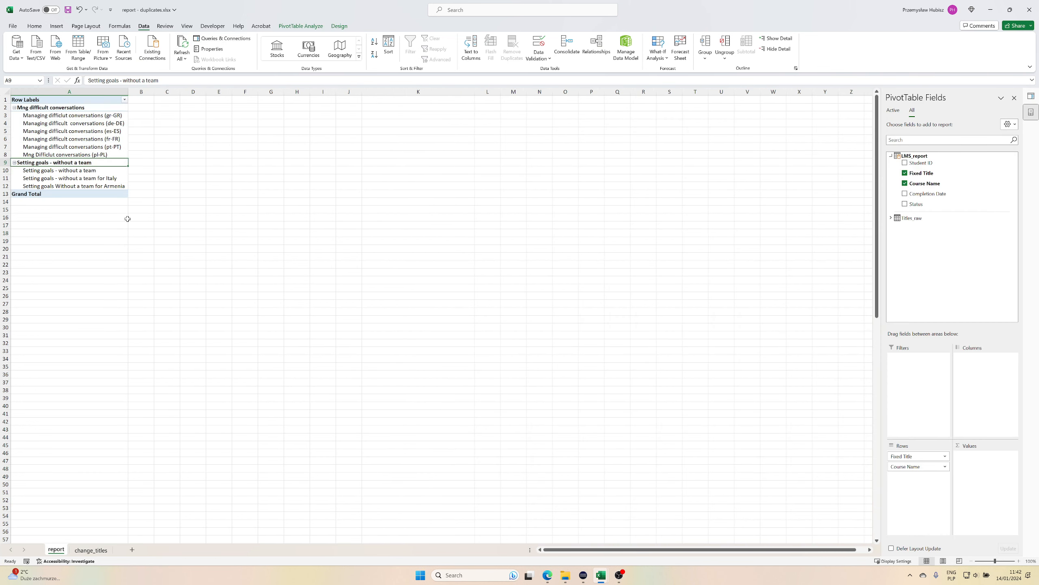
Widen the Fixed Title column on the change_titles sheet and select the first fixed title in B2.
click(37, 106)
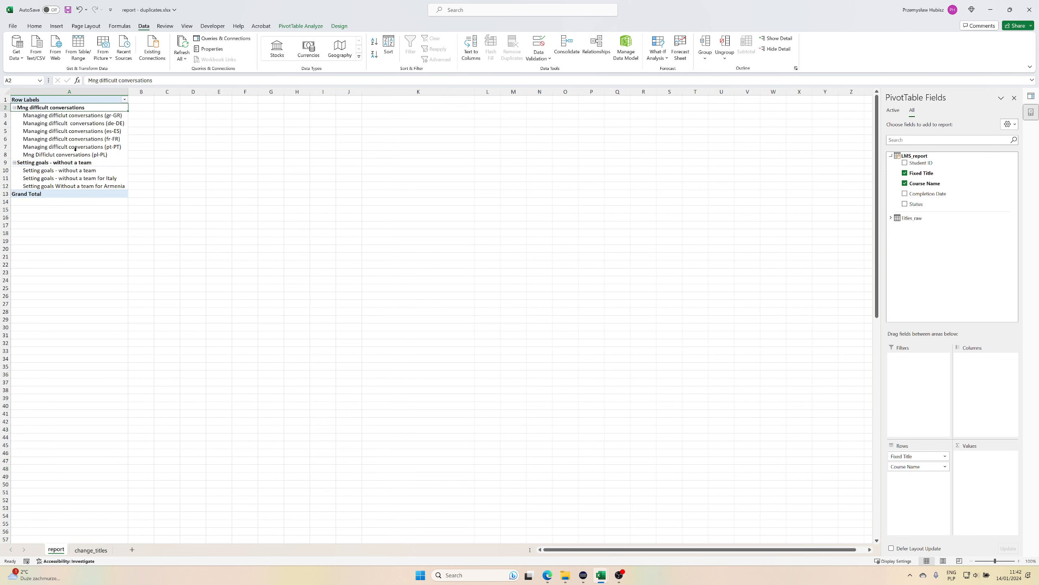
click(84, 553)
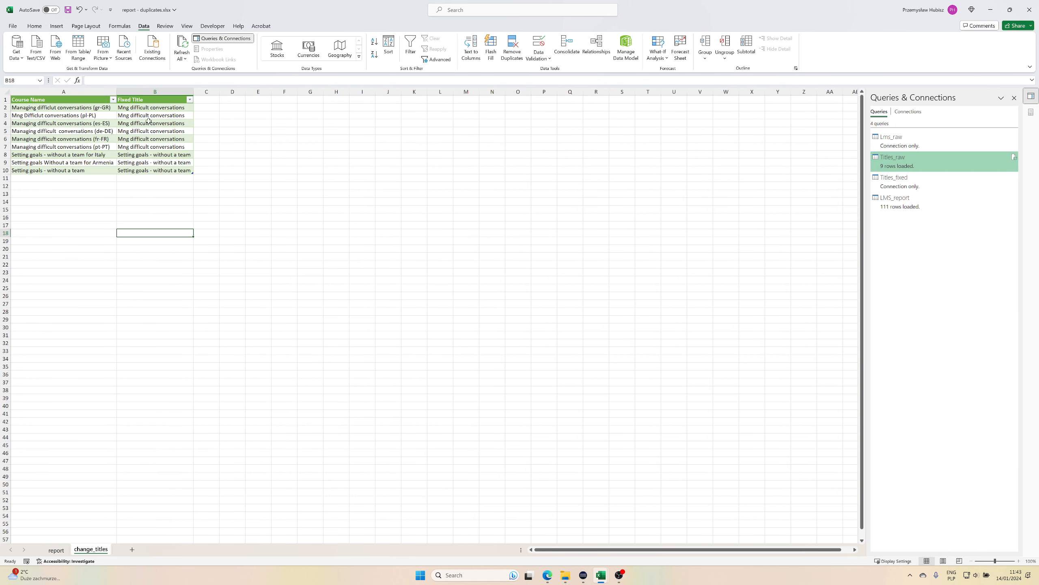
drag(196, 90, 246, 90)
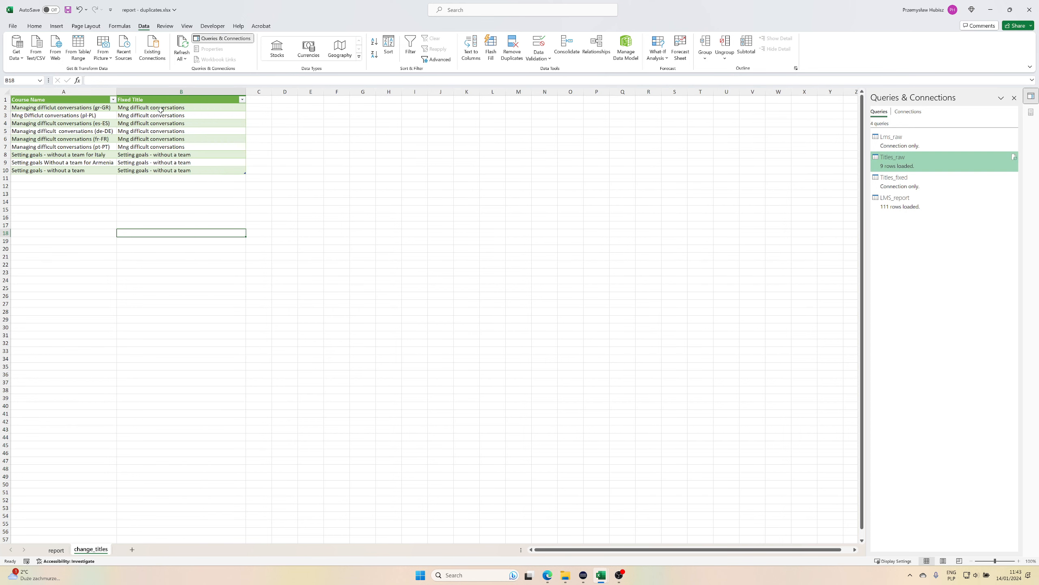
click(174, 111)
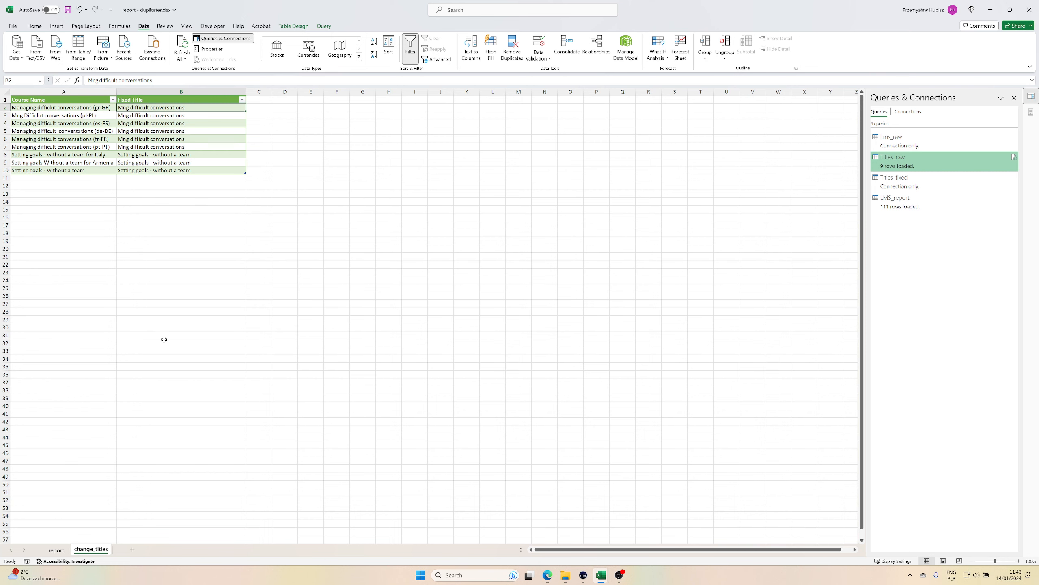
Return to the report sheet and review how the PivotTable groups course names under their fixed titles.
click(56, 549)
click(271, 288)
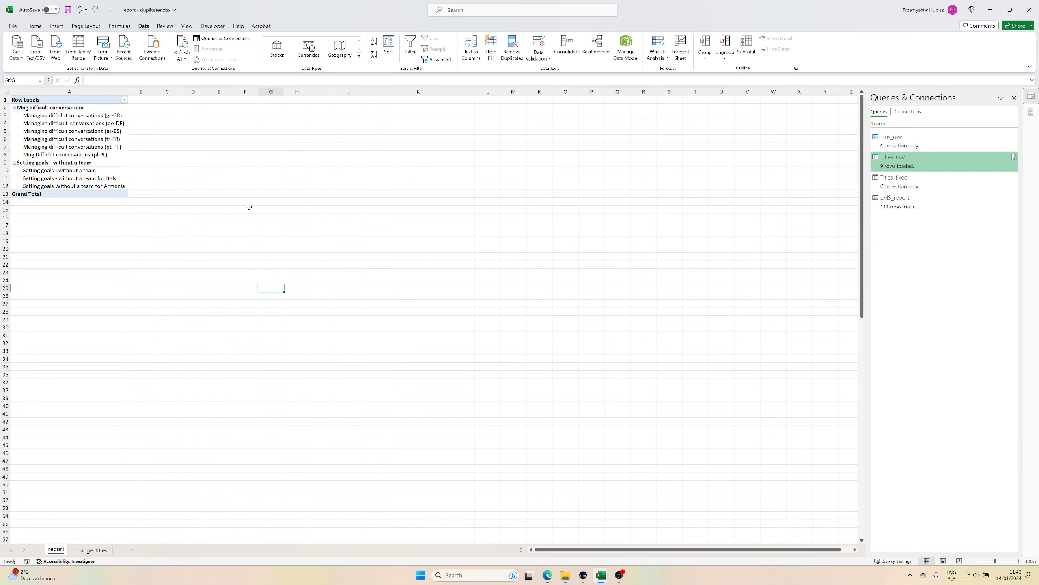
click(219, 178)
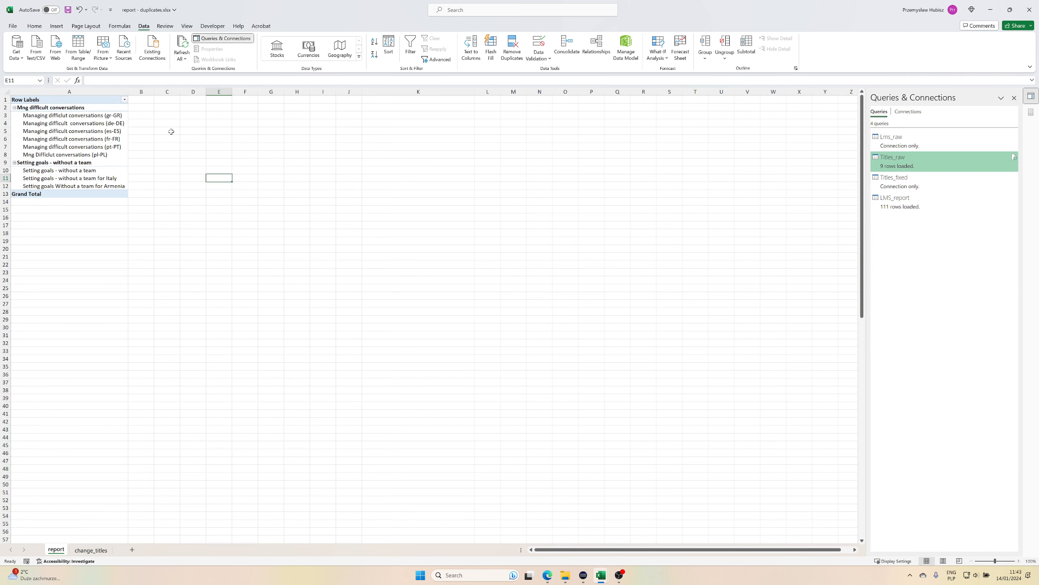